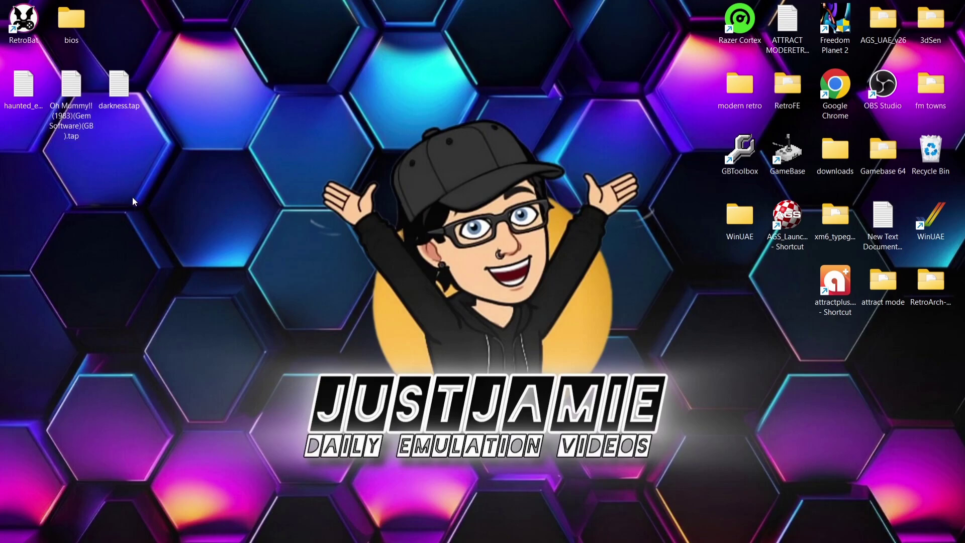
Open the desktop bios folder, then RetroBat's own bios folder via the shortcut's file location.
double_click(81, 18)
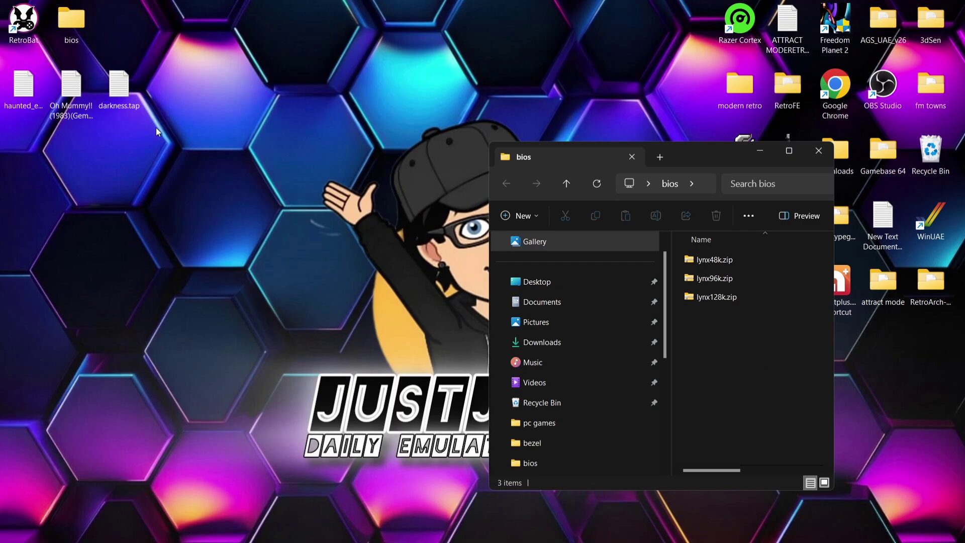
right_click(24, 29)
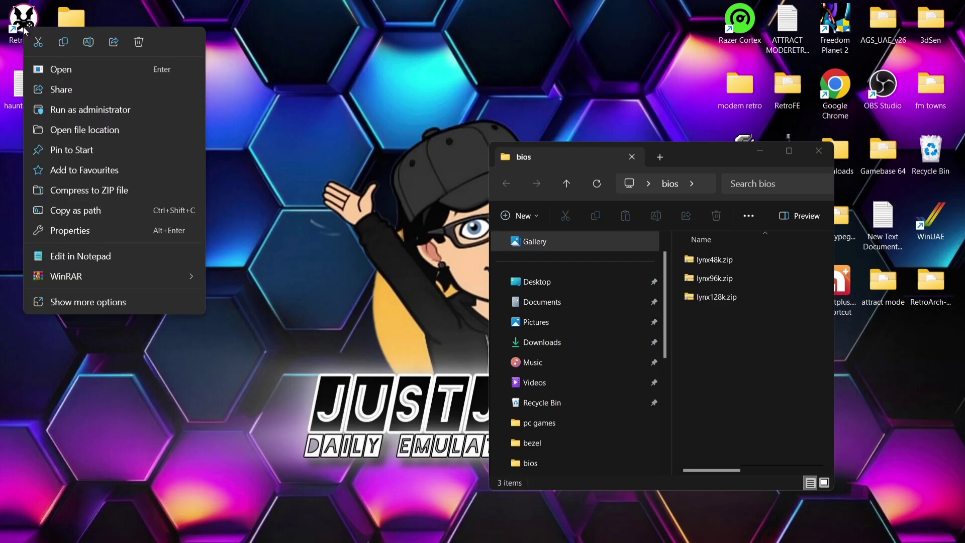
click(85, 130)
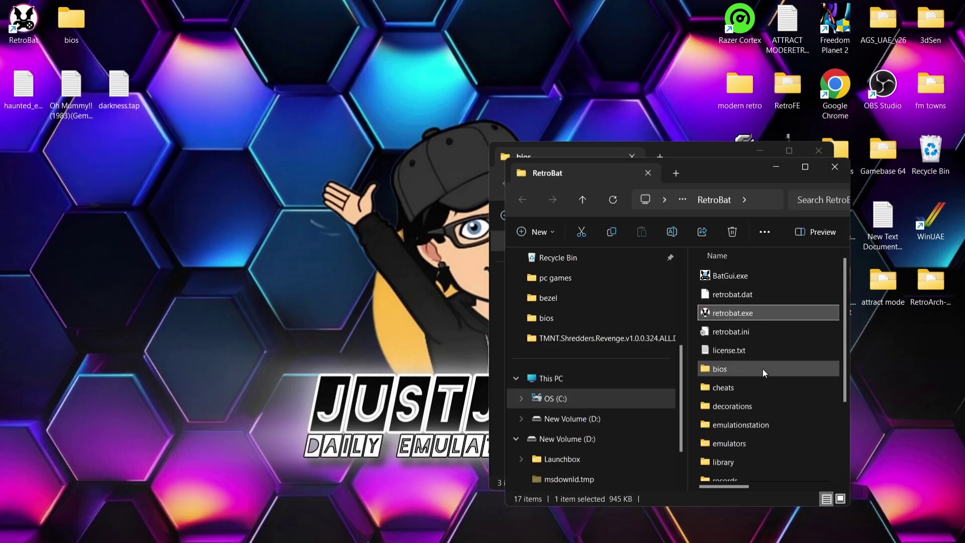
double_click(760, 371)
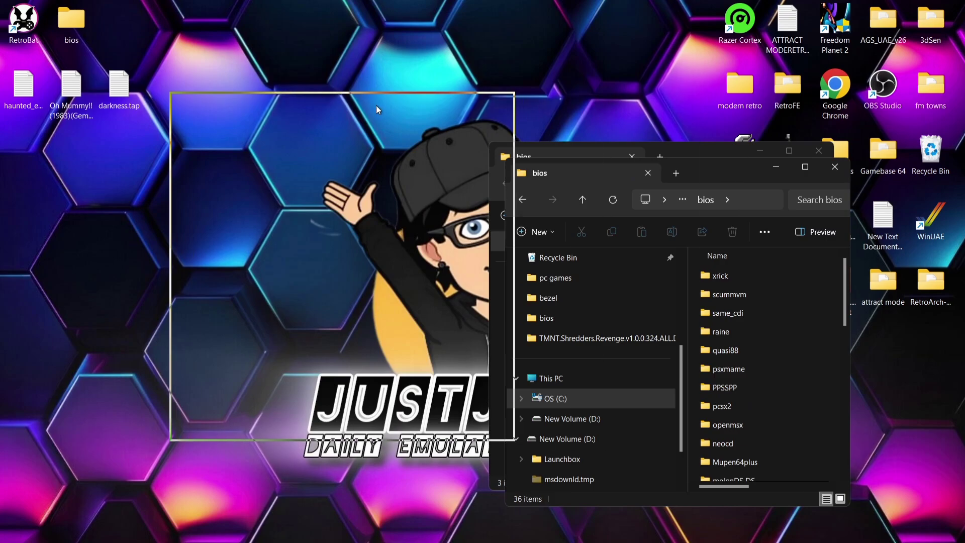
Move lynx48k.zip, lynx96k.zip and lynx128k.zip into RetroBat's bios folder.
drag(382, 111, 343, 79)
drag(739, 345, 322, 264)
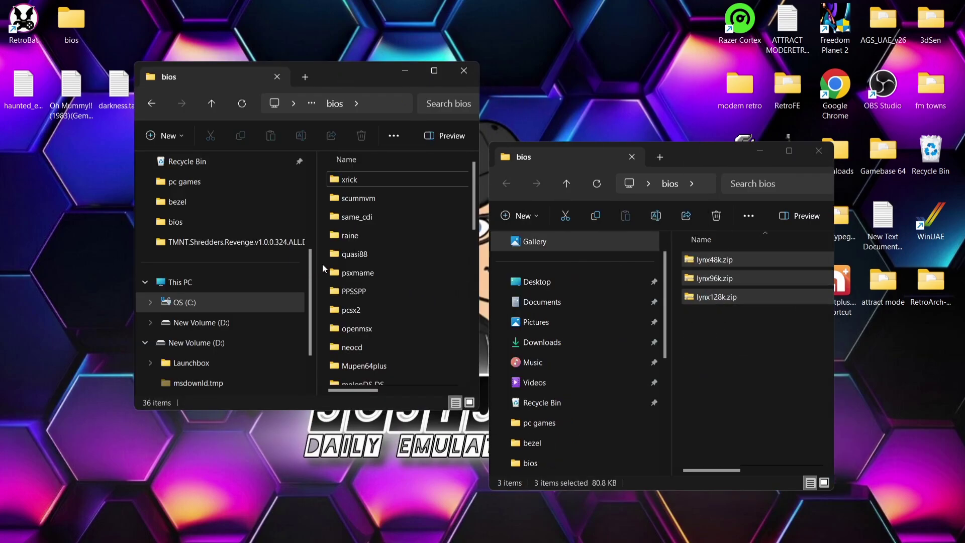
double_click(370, 75)
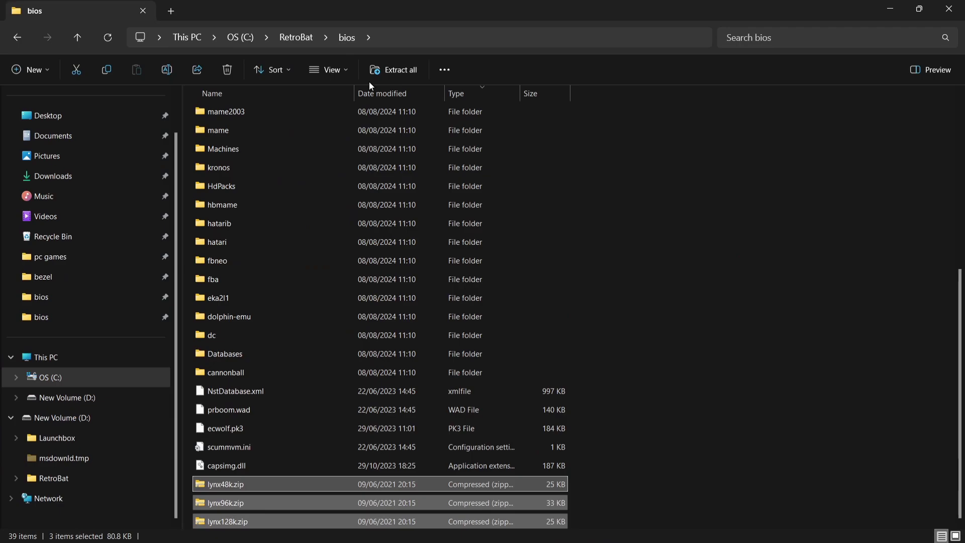
Browse RetroBat's emulators > jynx folder and minimize the now-empty desktop bios window.
click(19, 37)
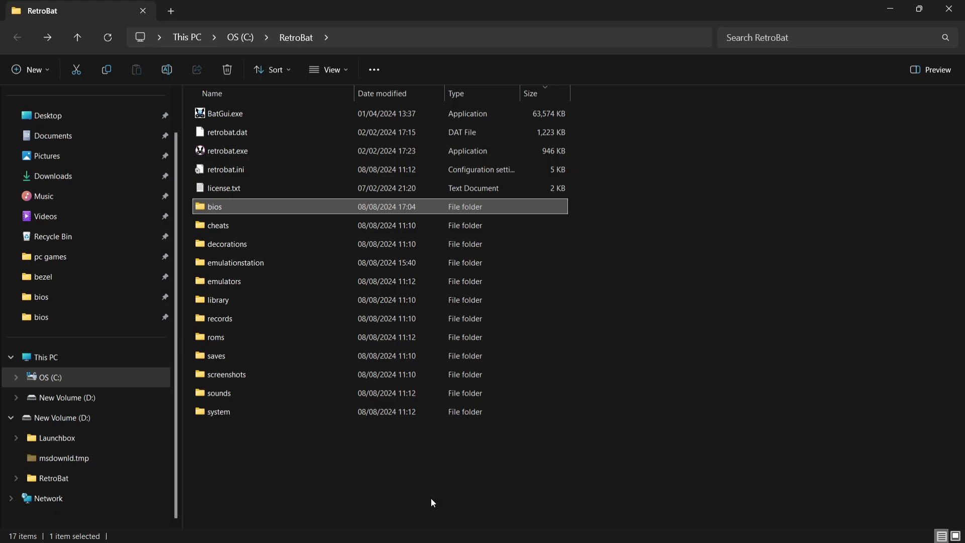
double_click(273, 280)
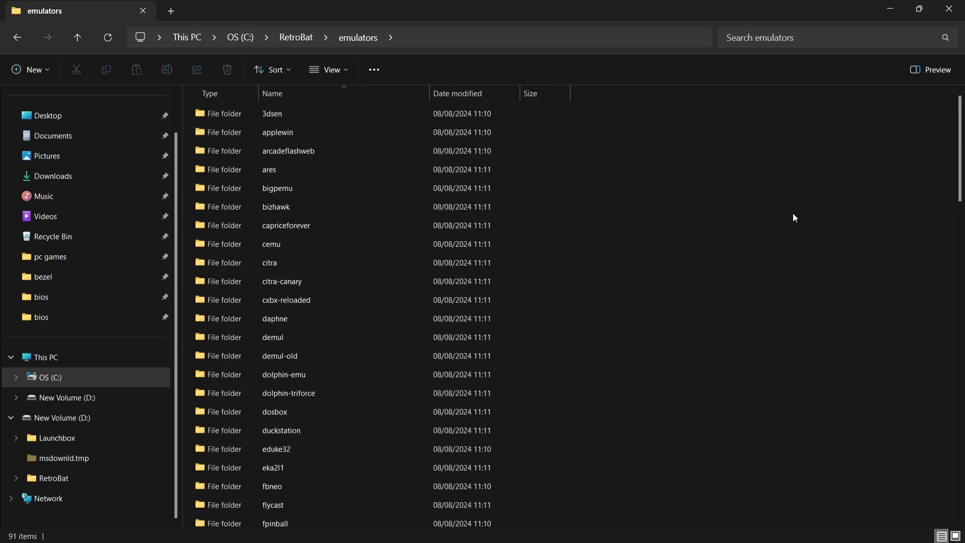
scroll(961, 125, down, 5)
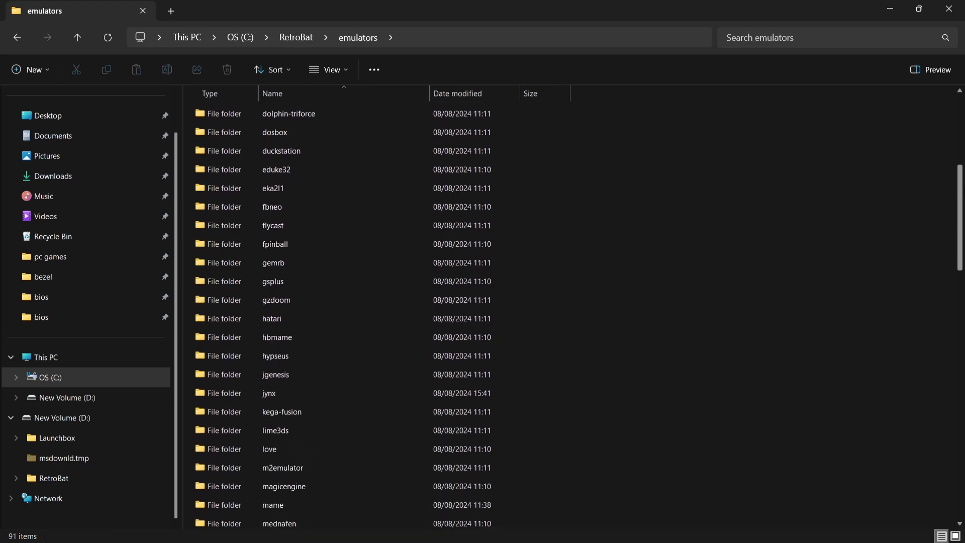
double_click(261, 395)
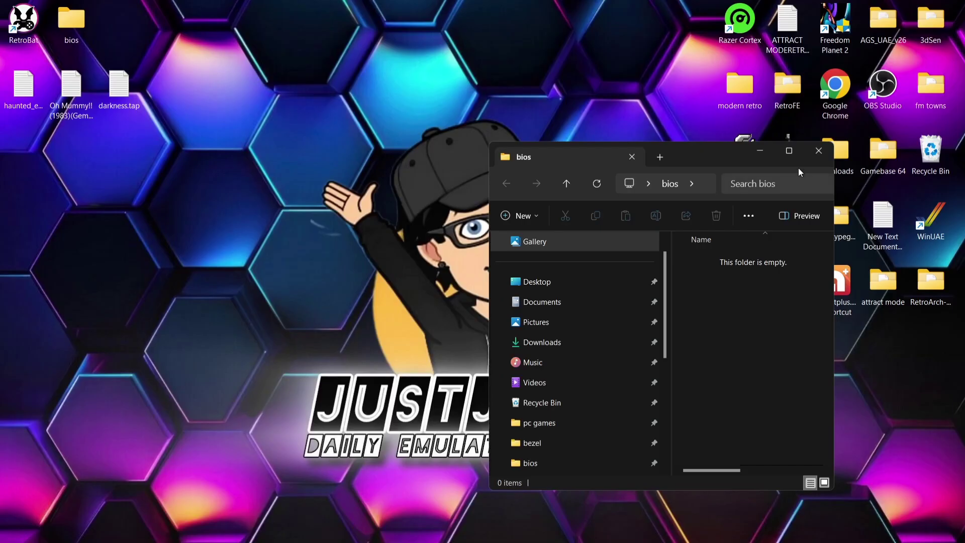
click(760, 154)
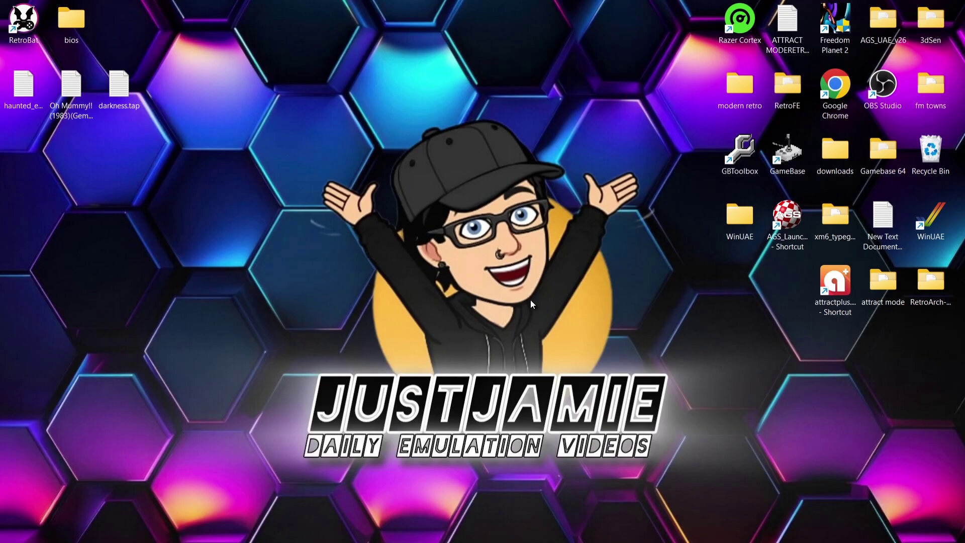
mouse_move(525, 528)
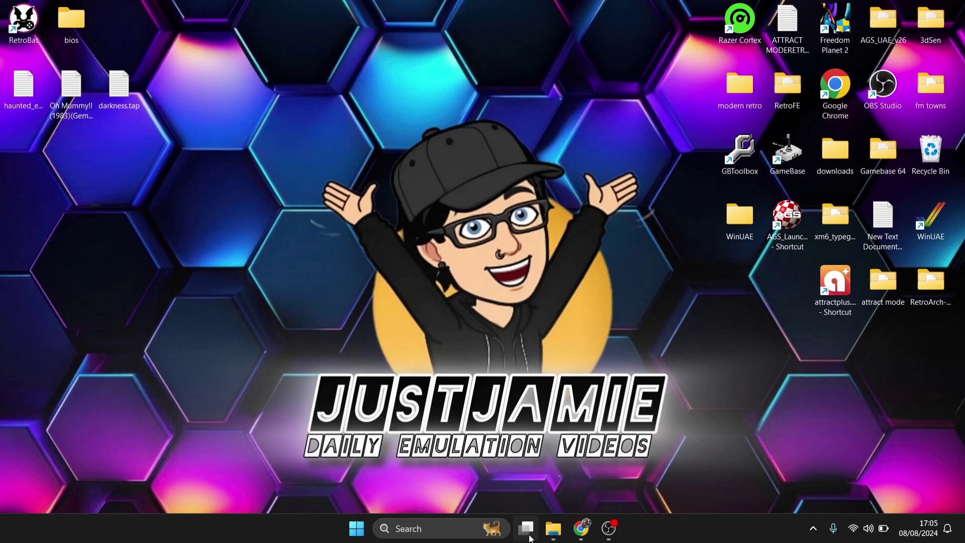
click(581, 528)
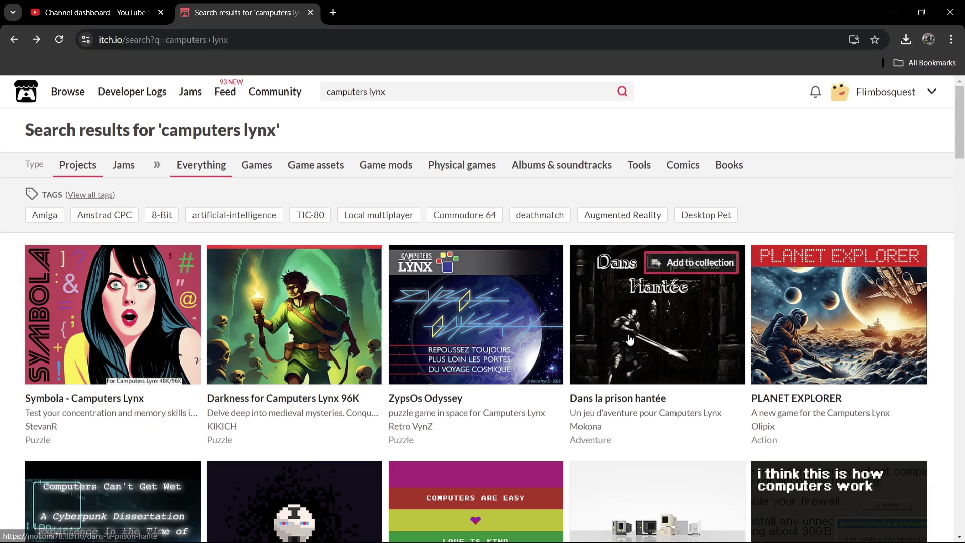
mouse_move(630, 335)
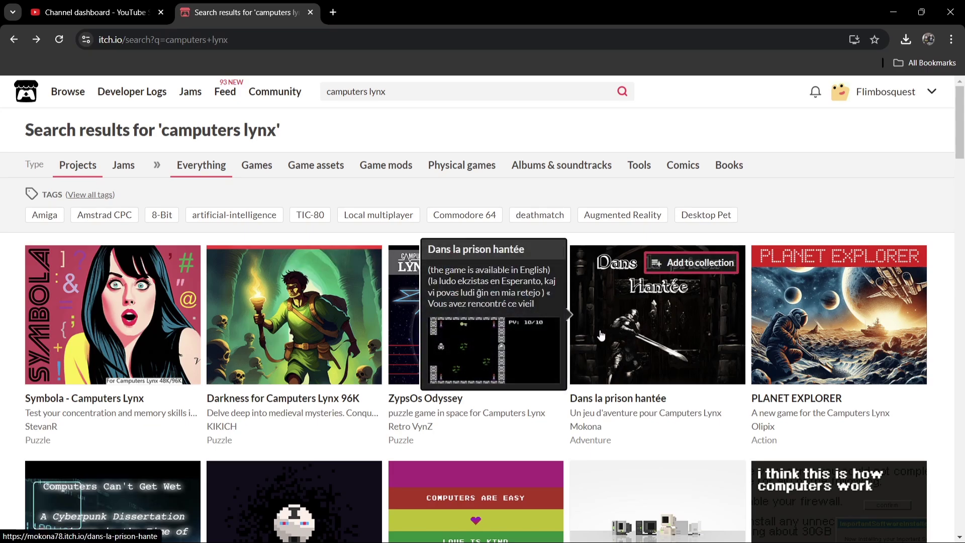
click(894, 12)
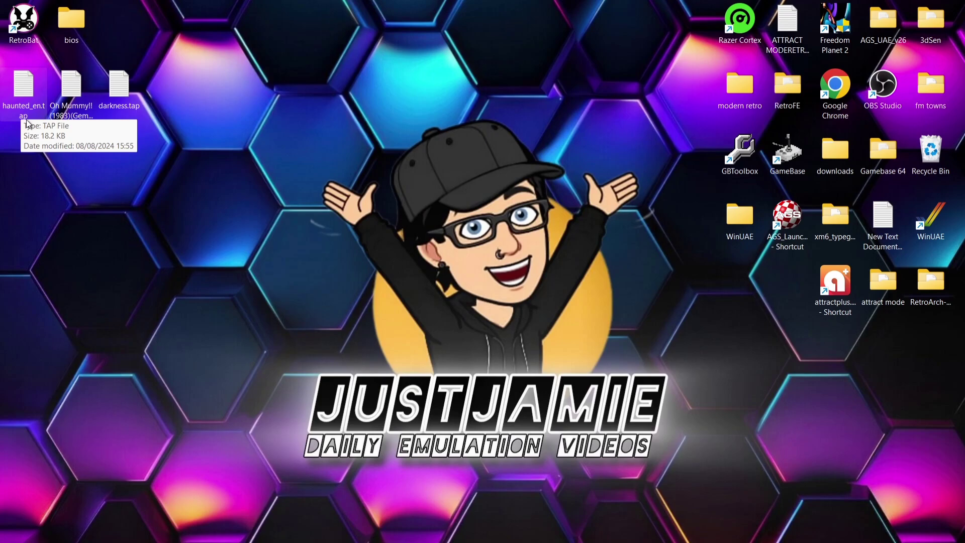
Open RetroBat's roms > camplynx folder from the shortcut's file location.
right_click(19, 26)
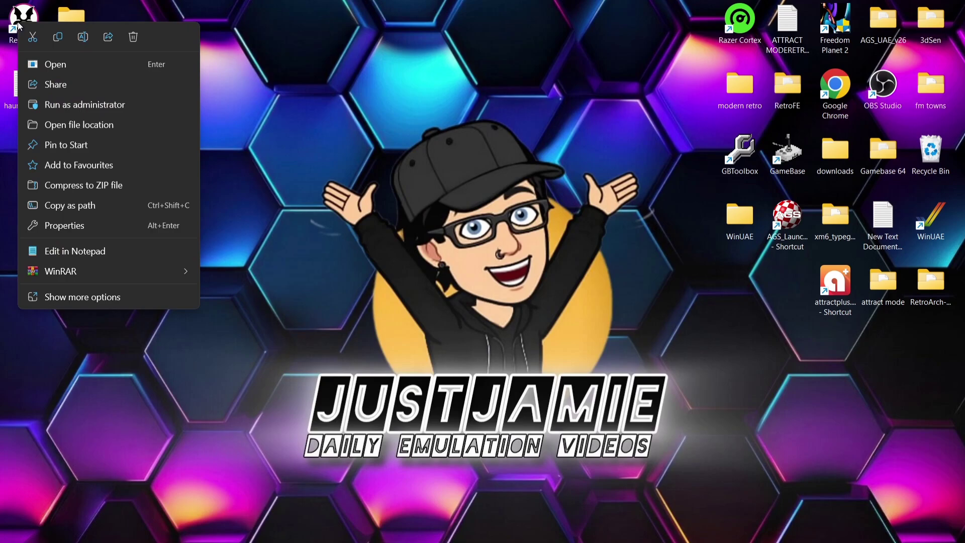
click(52, 125)
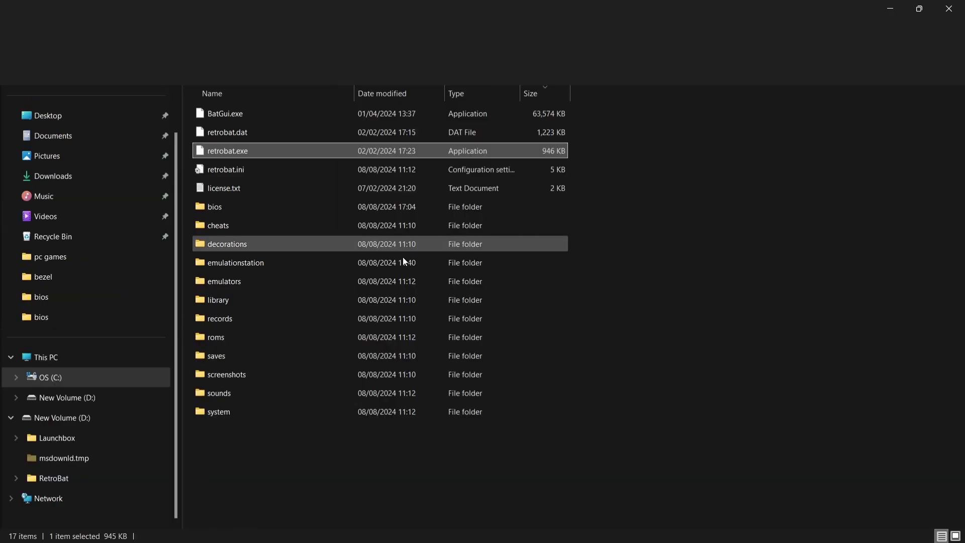
double_click(293, 338)
scroll(341, 201, down, 8)
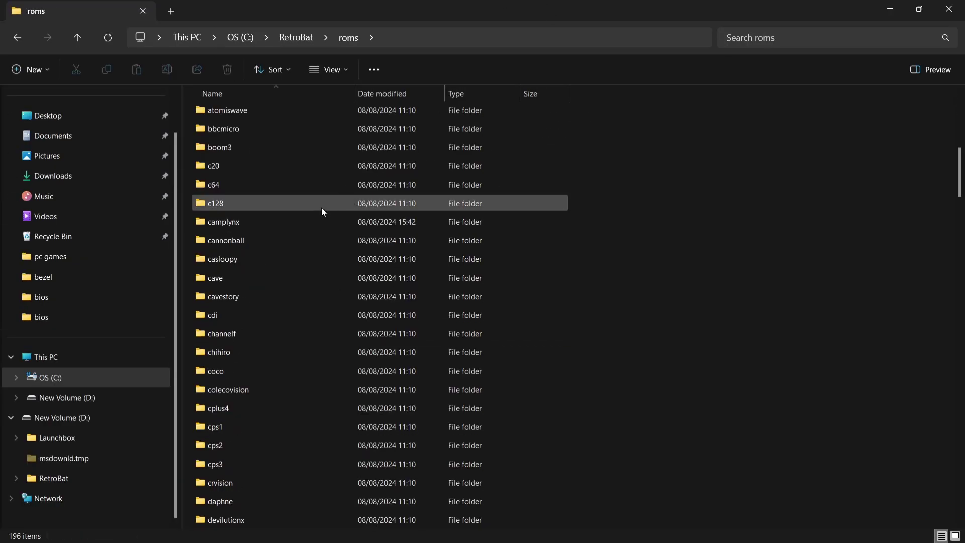
double_click(304, 219)
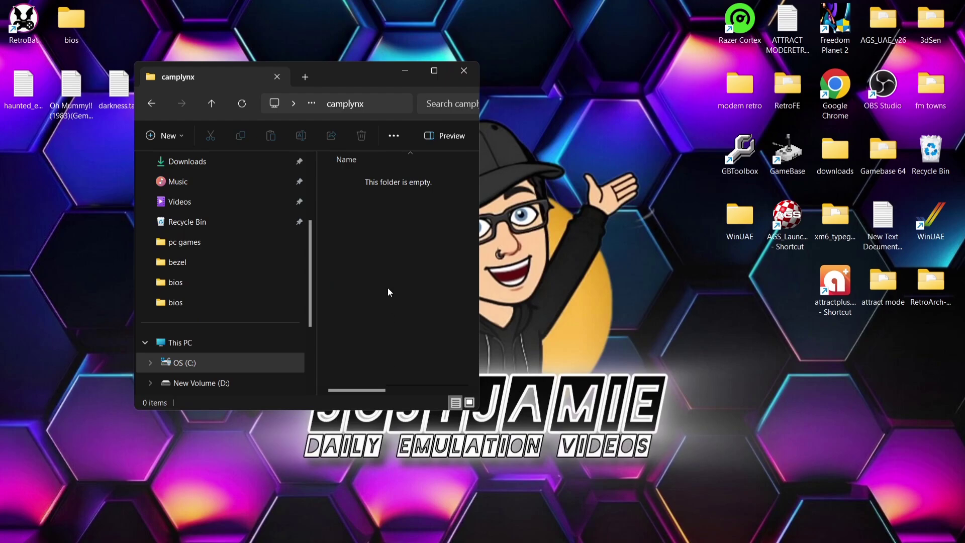
Move the darkness, haunted_en and Oh Mummy!! tapes into camplynx, close it, and launch RetroBat.
drag(20, 163, 426, 265)
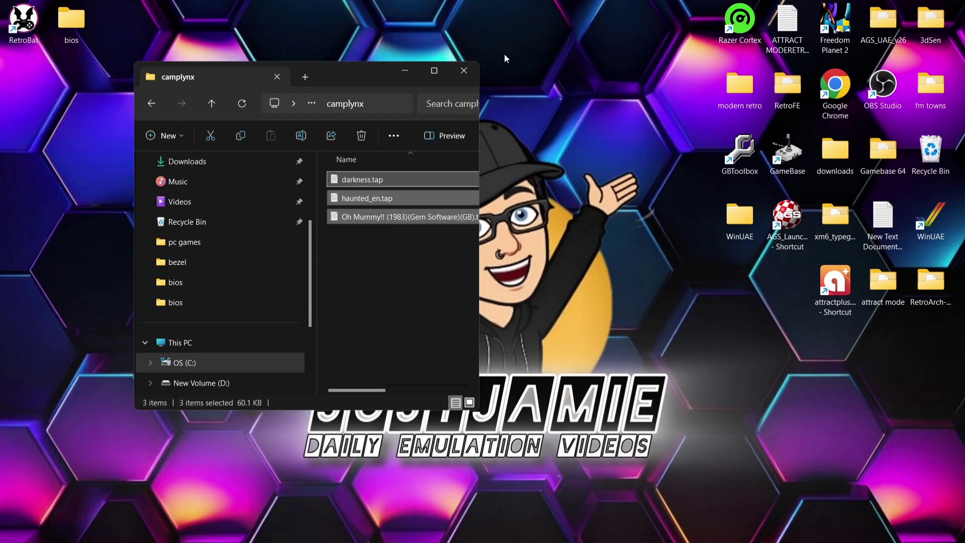
click(463, 71)
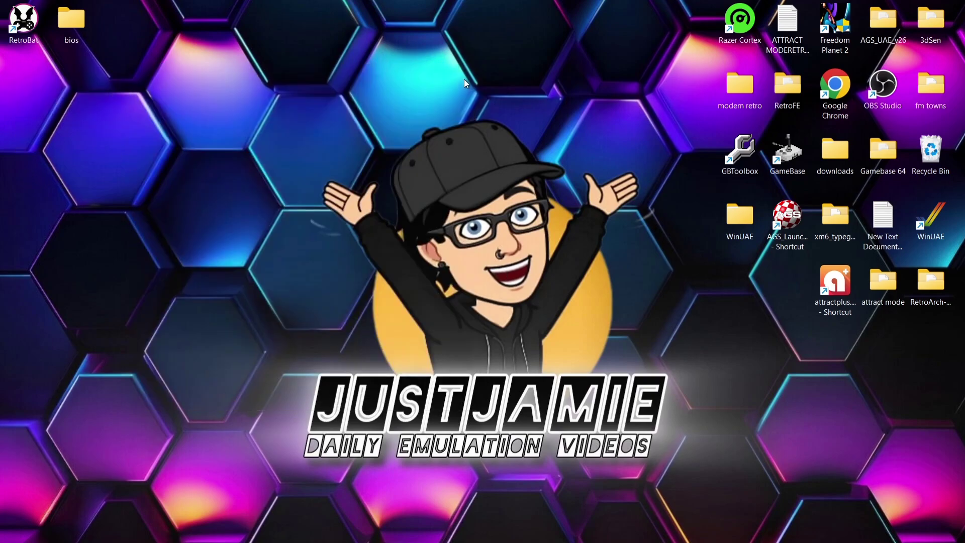
double_click(23, 20)
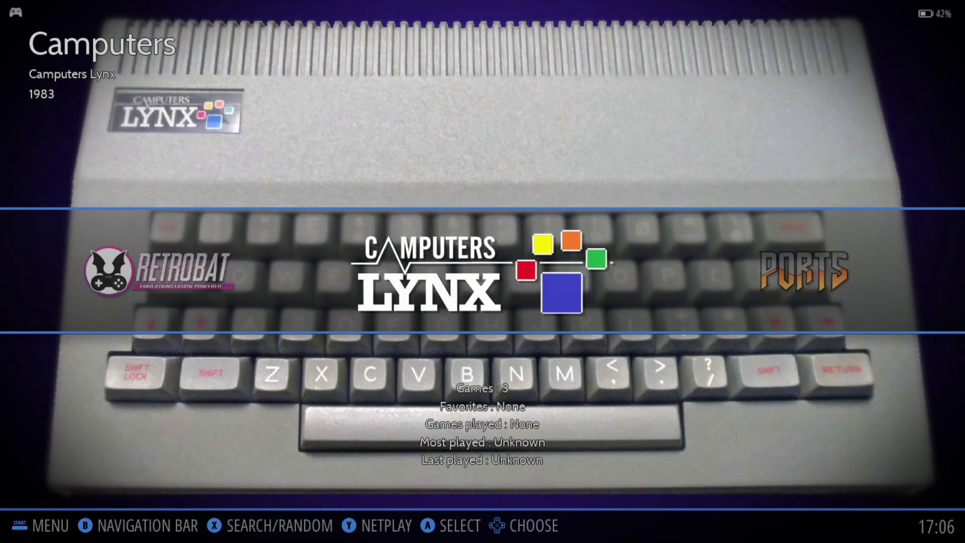
Enter the Camputers Lynx list, browse darkness and haunted_en, and bring up the main menu.
key(Return)
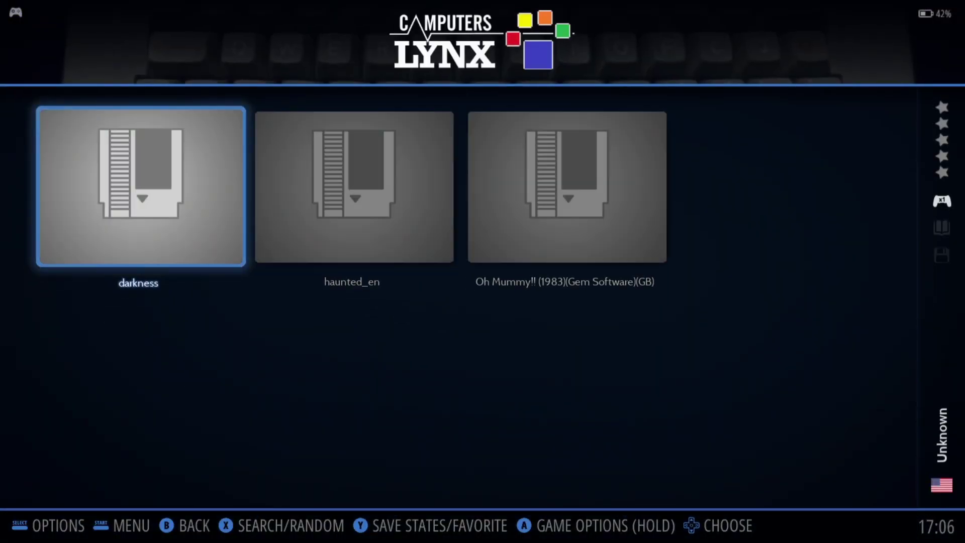
key(Right)
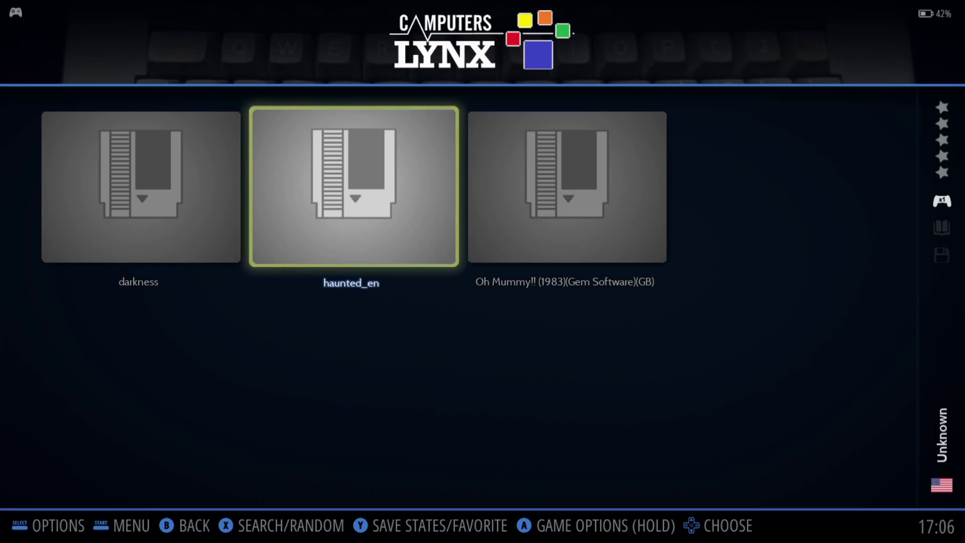
key(Left)
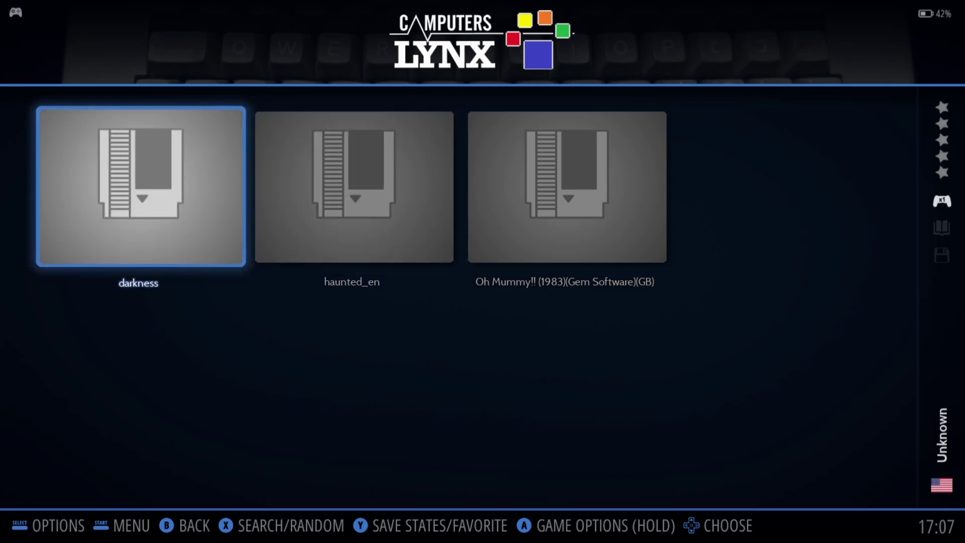
key(Right)
key(Escape)
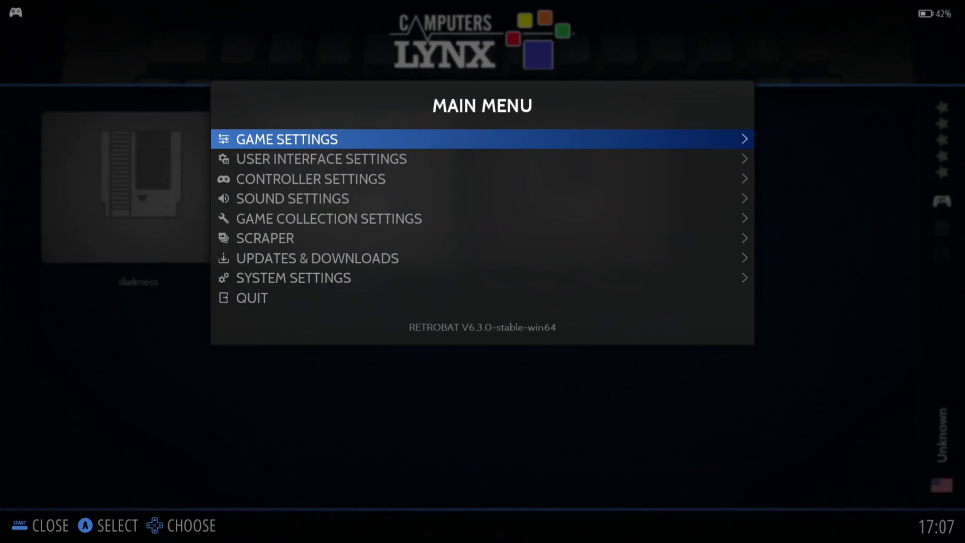
Run Scrape Now from the Scraper settings to fetch artwork for the Lynx games.
key(Down)
key(Down)
key(Down)
key(Down)
key(Down)
key(Return)
key(Up)
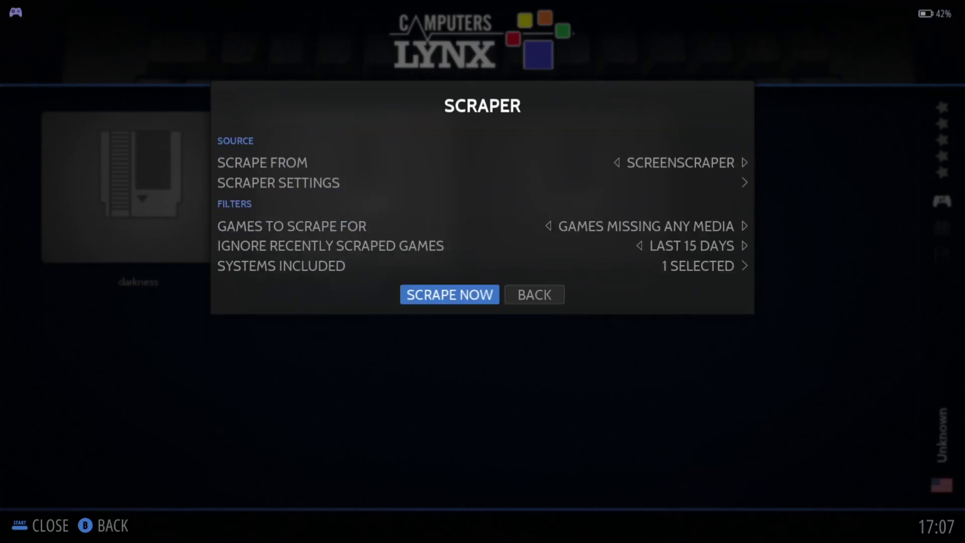
key(Return)
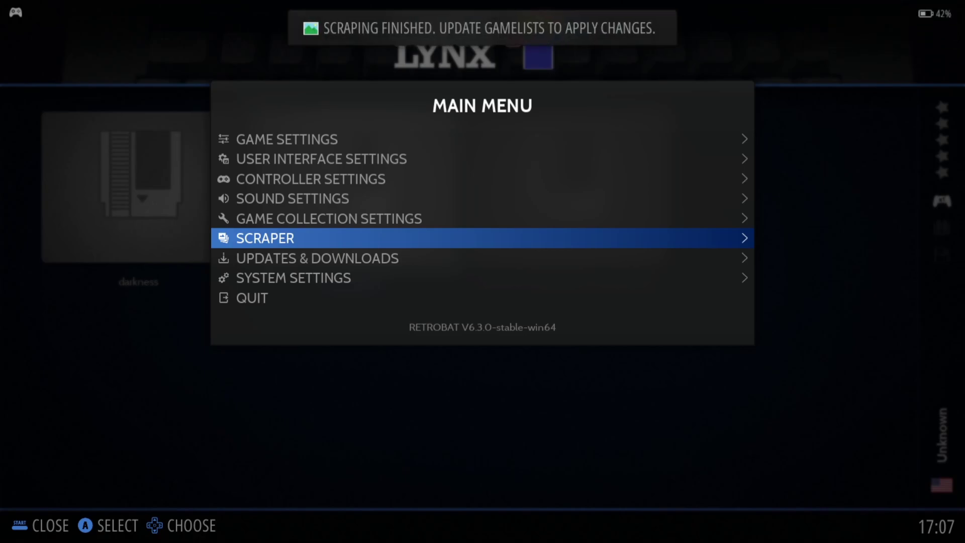
Update the gamelists from Game Settings so Oh Mummy shows its box art.
key(Up)
key(Up)
key(Up)
key(Up)
key(Up)
key(Return)
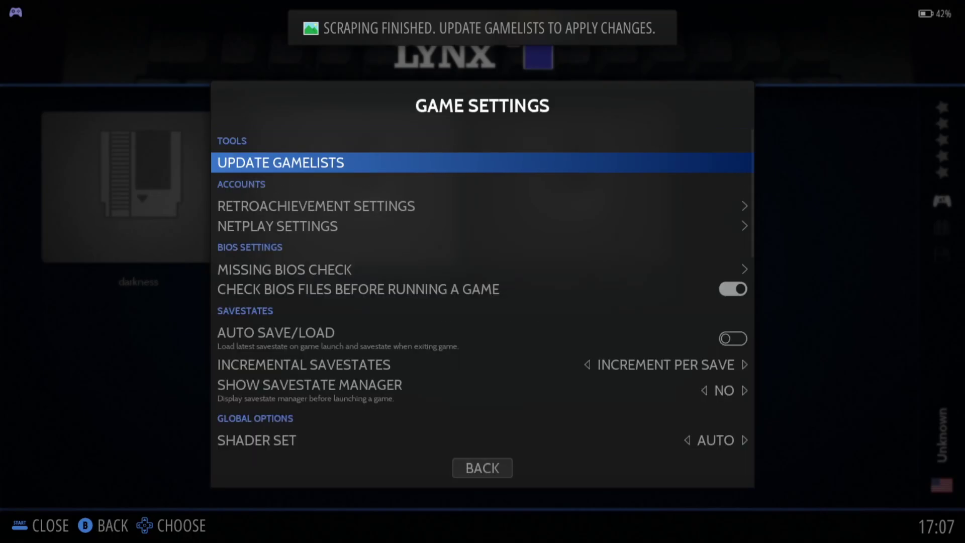
key(Return)
key(Return)
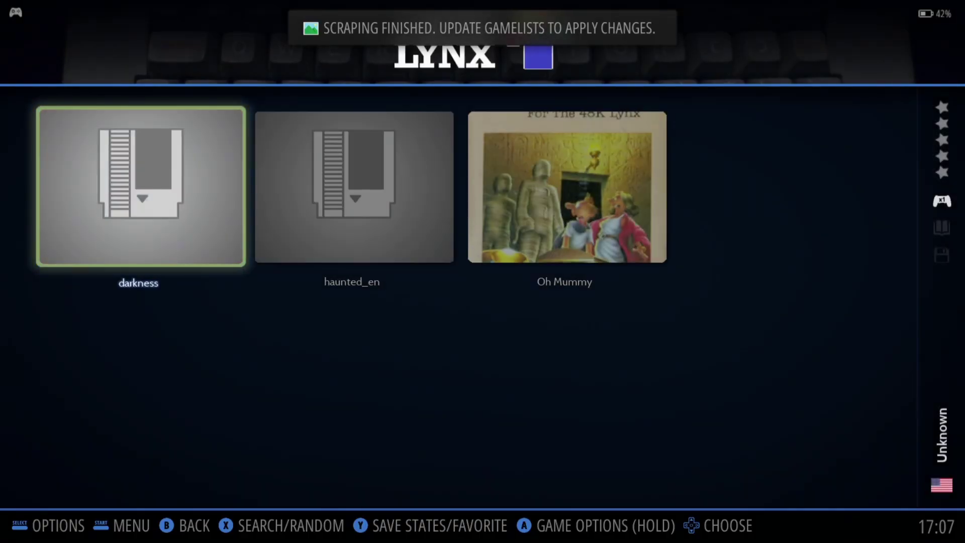
key(Right)
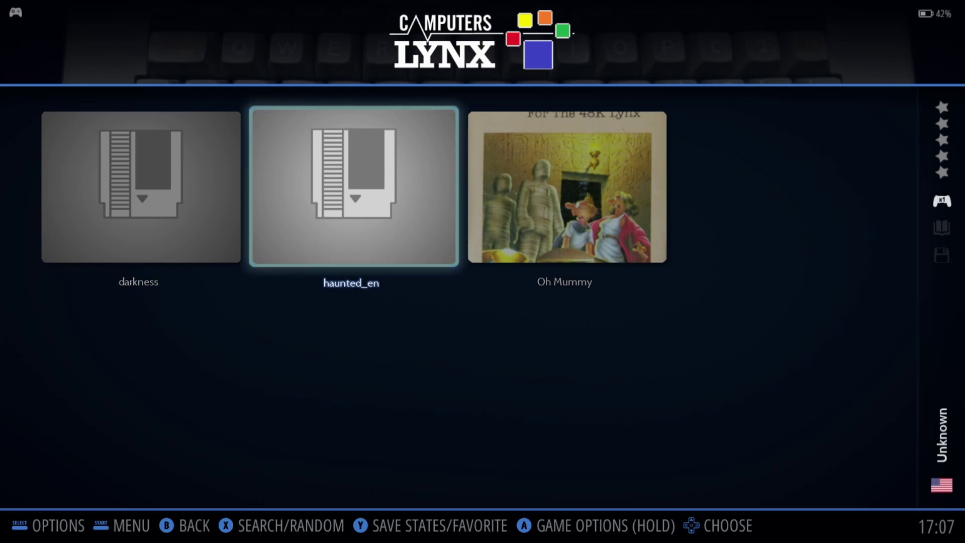
key(Right)
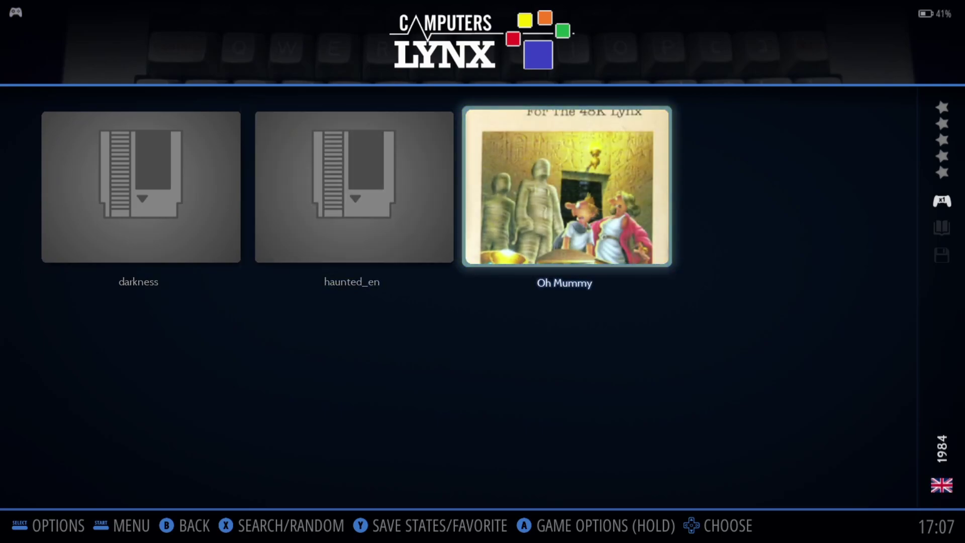
key(Left)
key(F2)
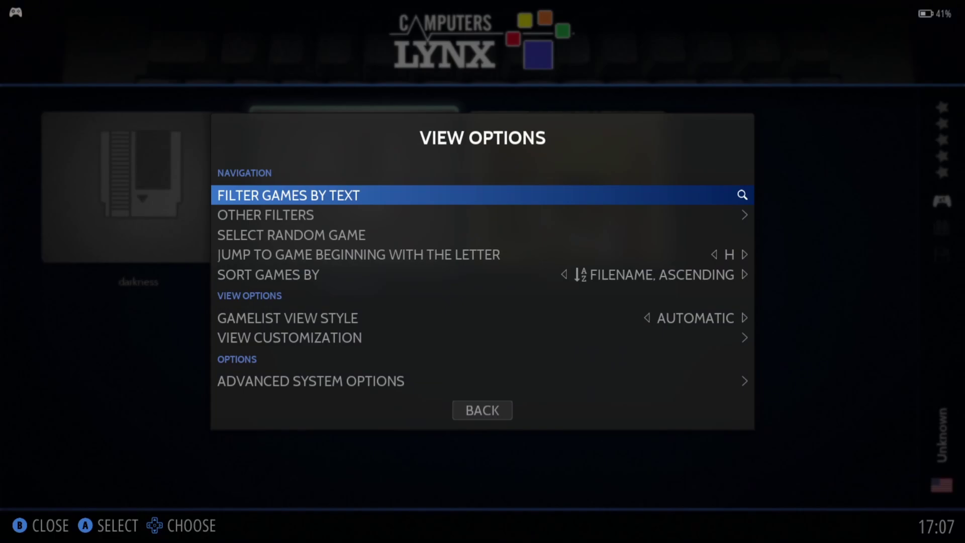
key(Up)
key(Up)
key(Return)
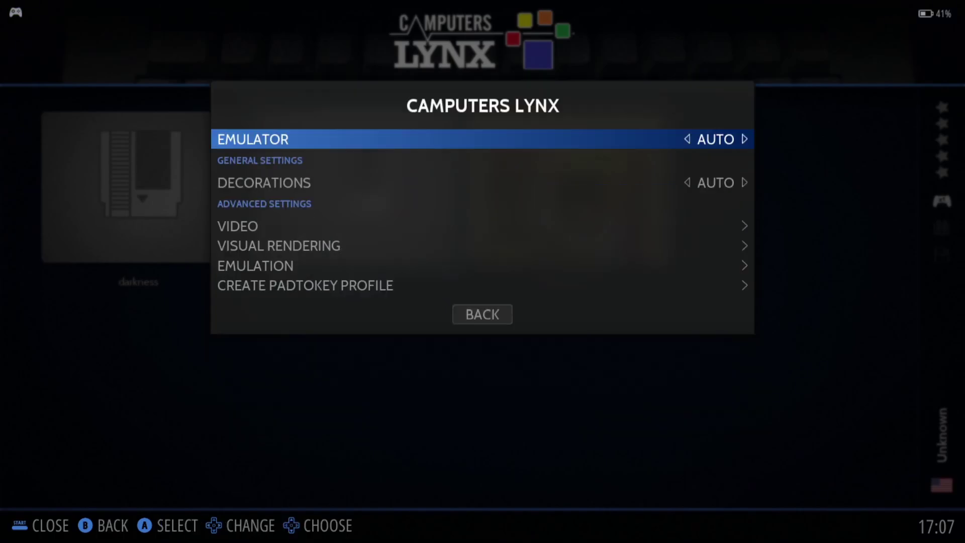
key(Return)
key(Down)
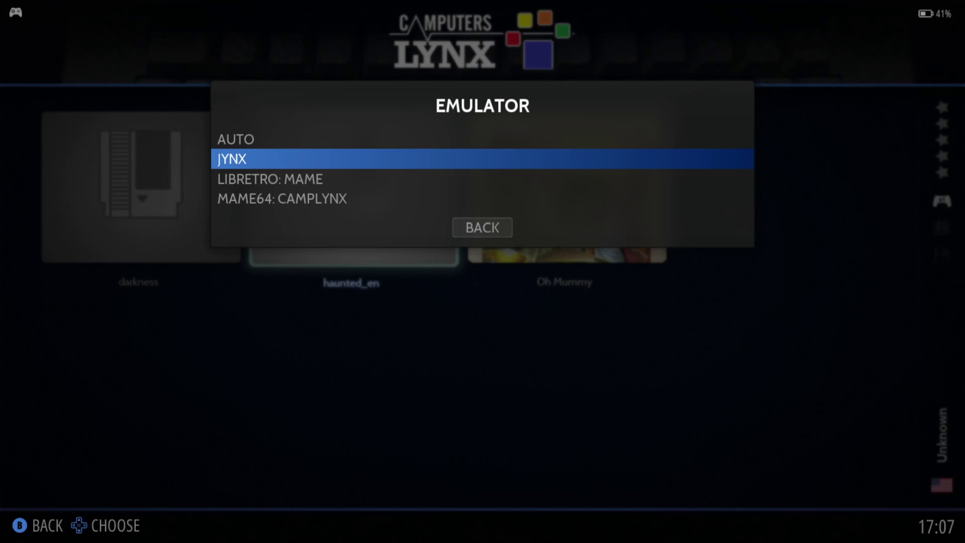
key(Down)
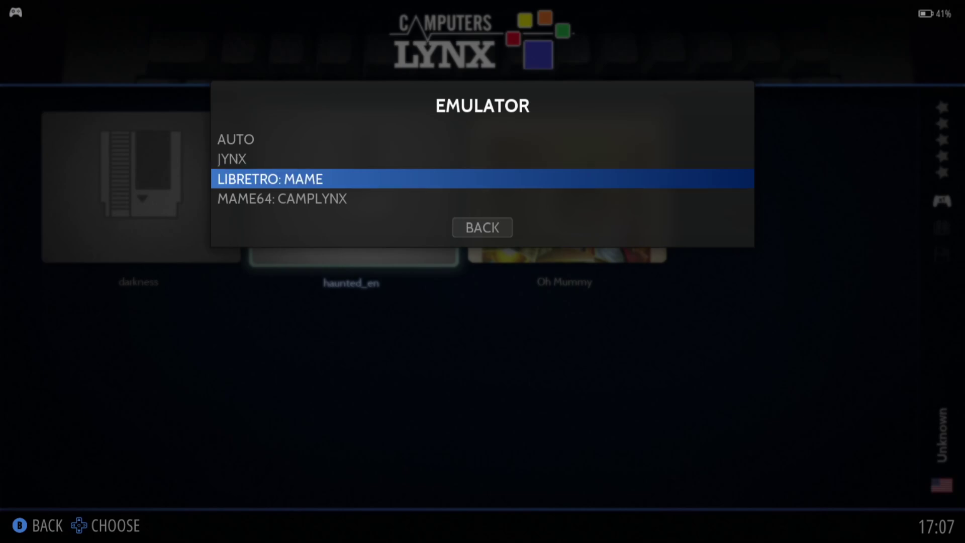
key(Down)
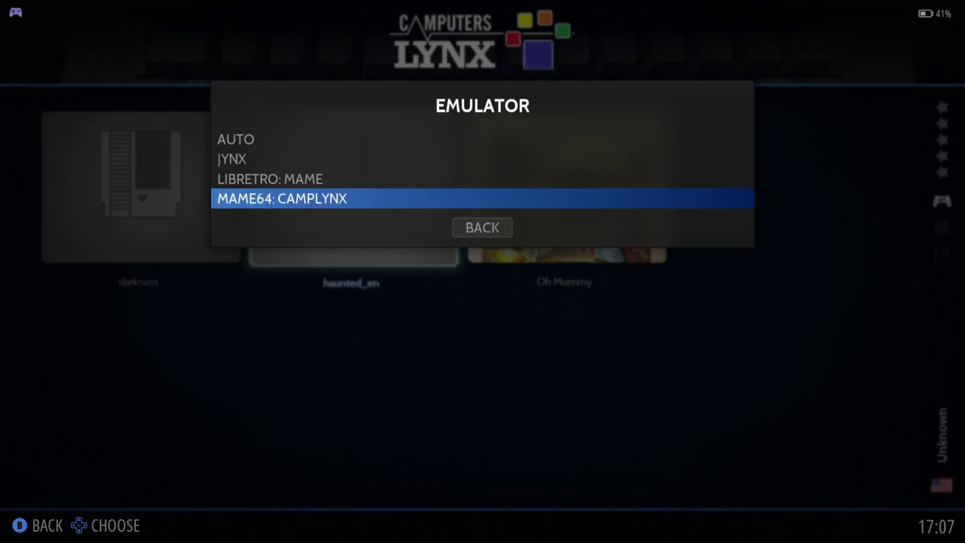
key(Up)
key(Up)
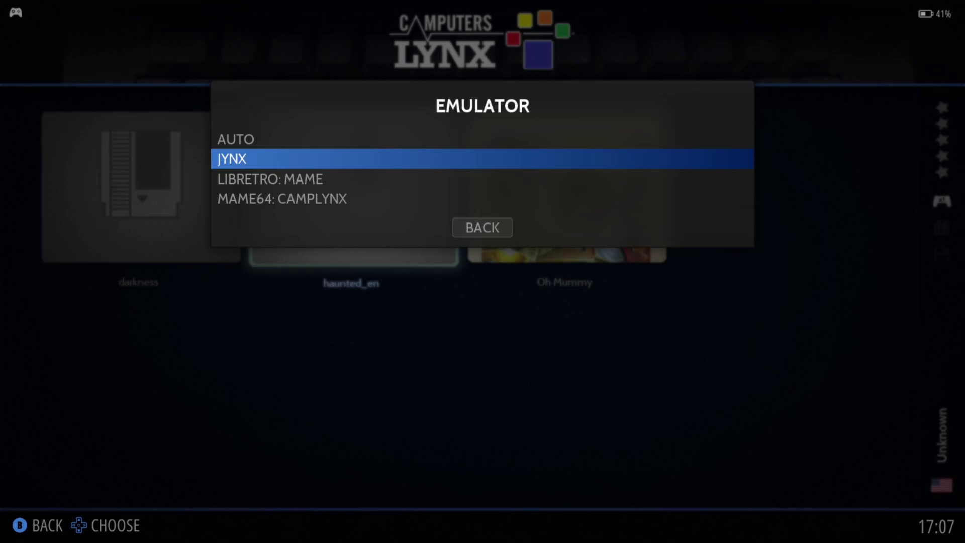
key(Up)
key(Return)
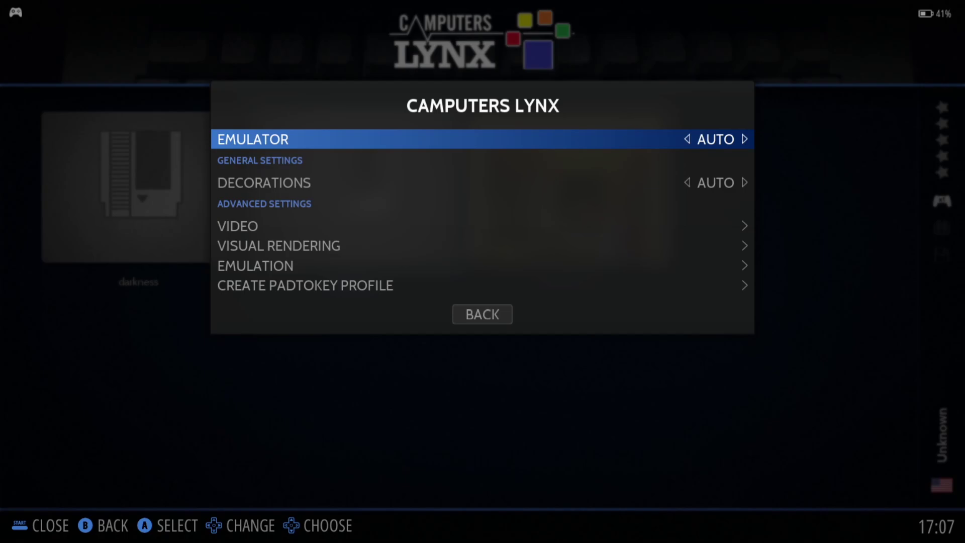
key(Down)
key(Down)
key(Down)
key(Down)
key(Down)
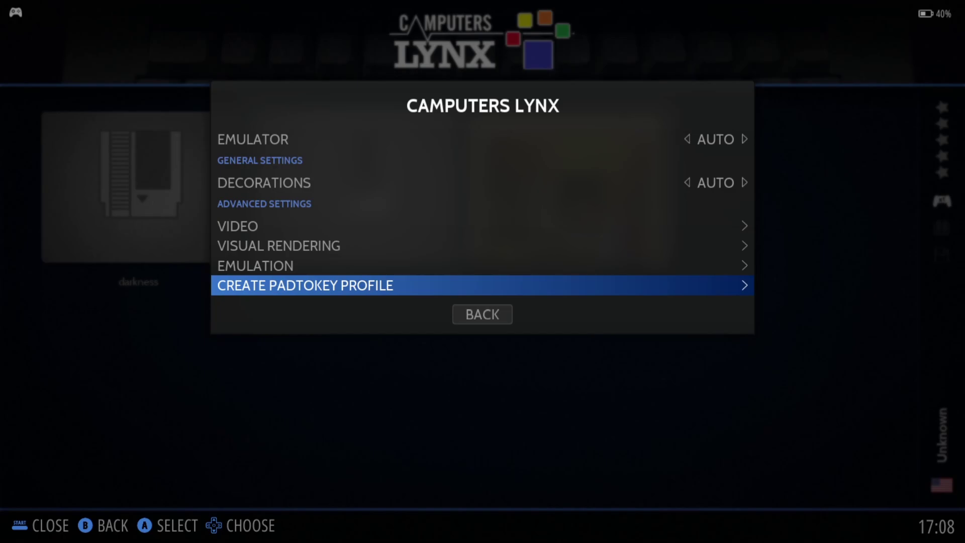
key(Escape)
key(Escape)
key(Right)
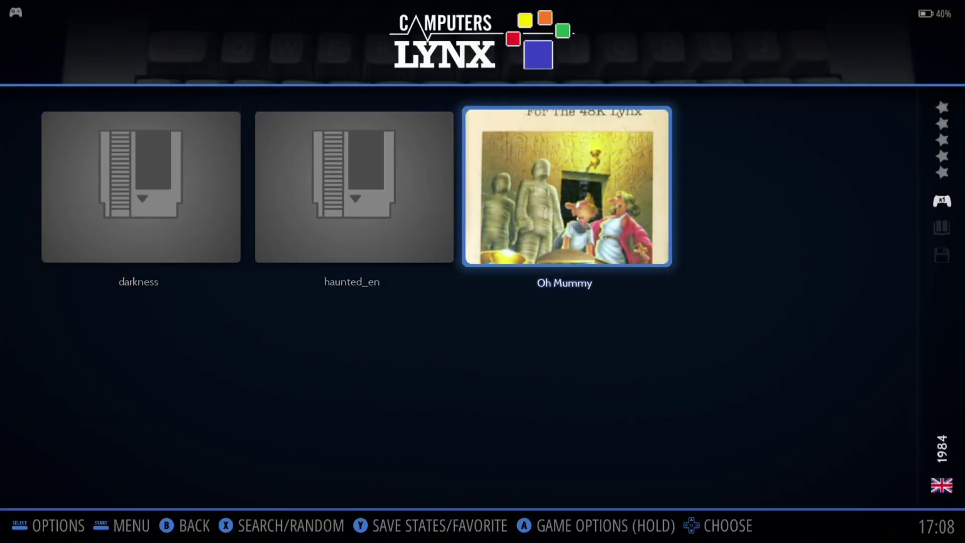
key(Return)
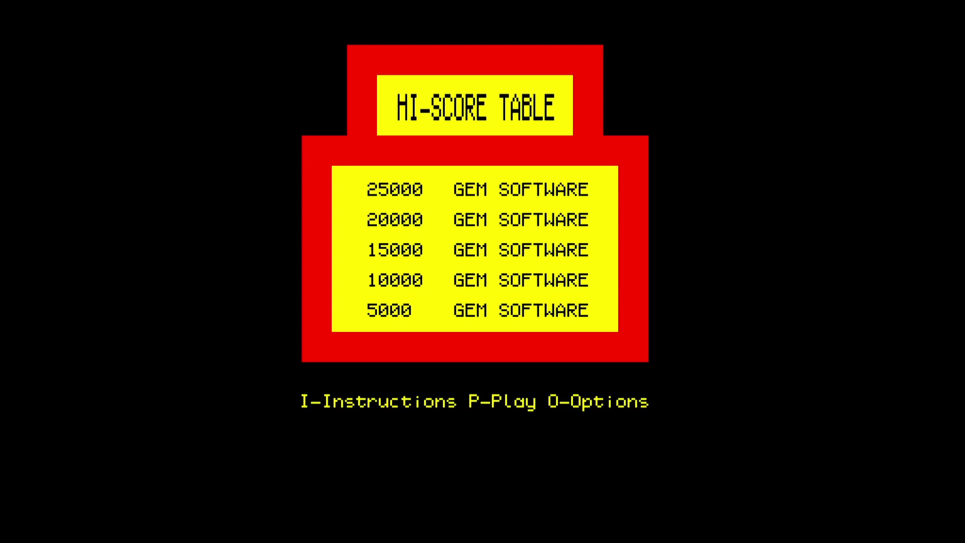
key(p)
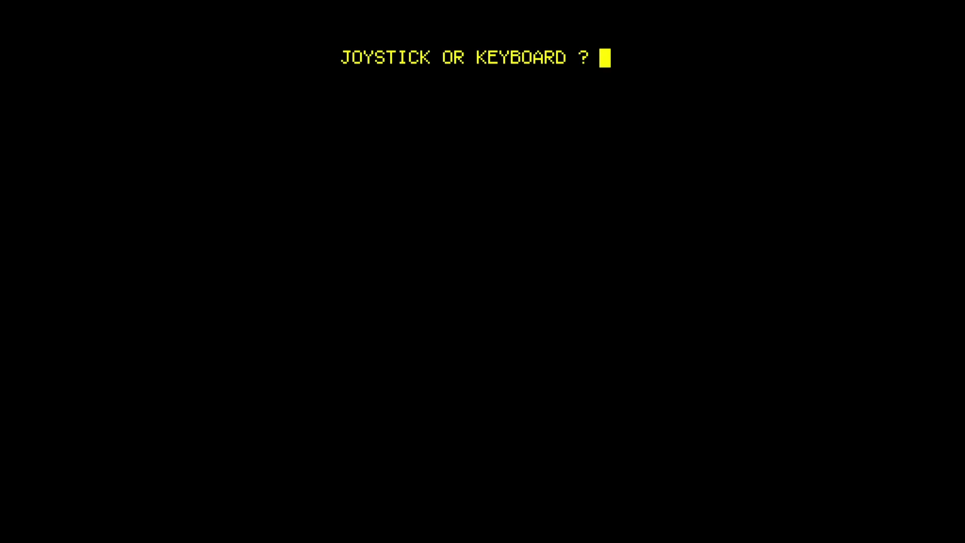
text(J)
key(Return)
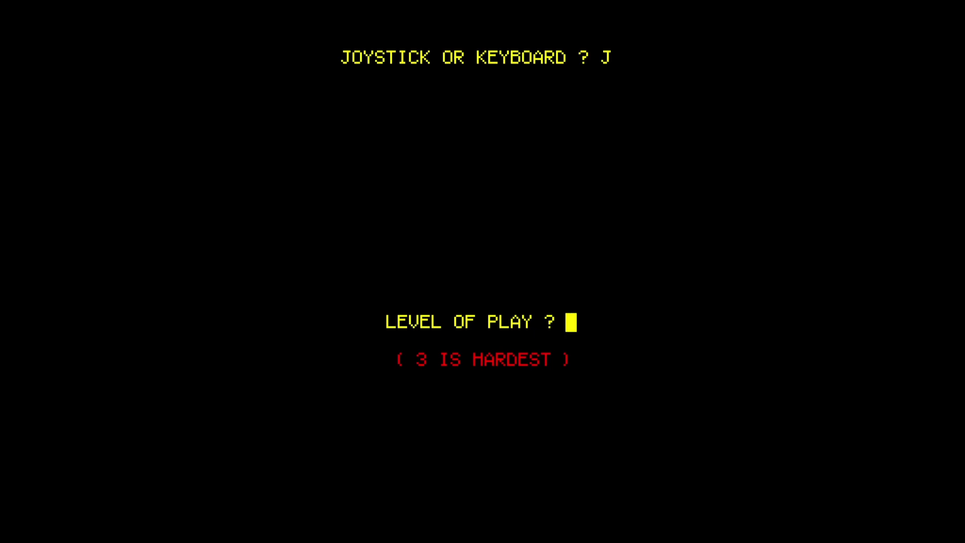
text(1)
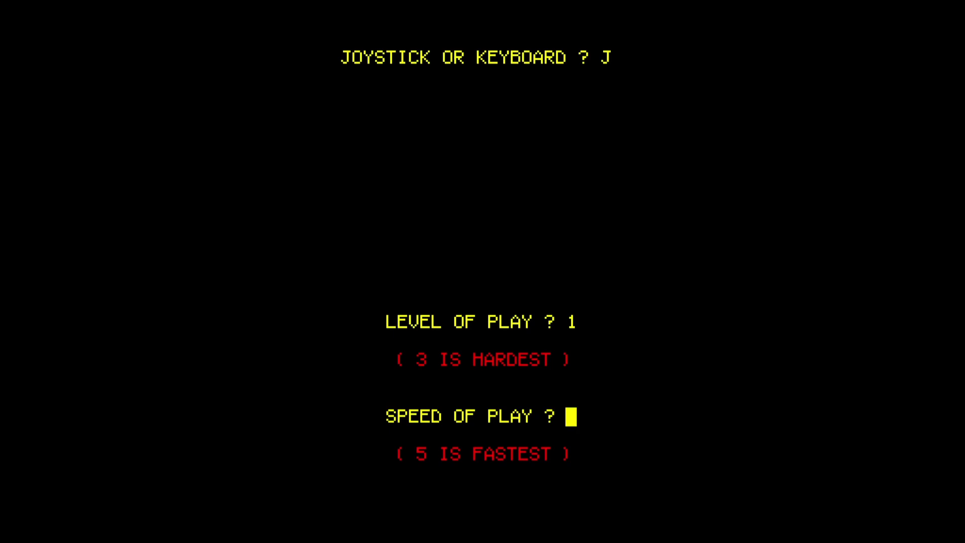
text(2)
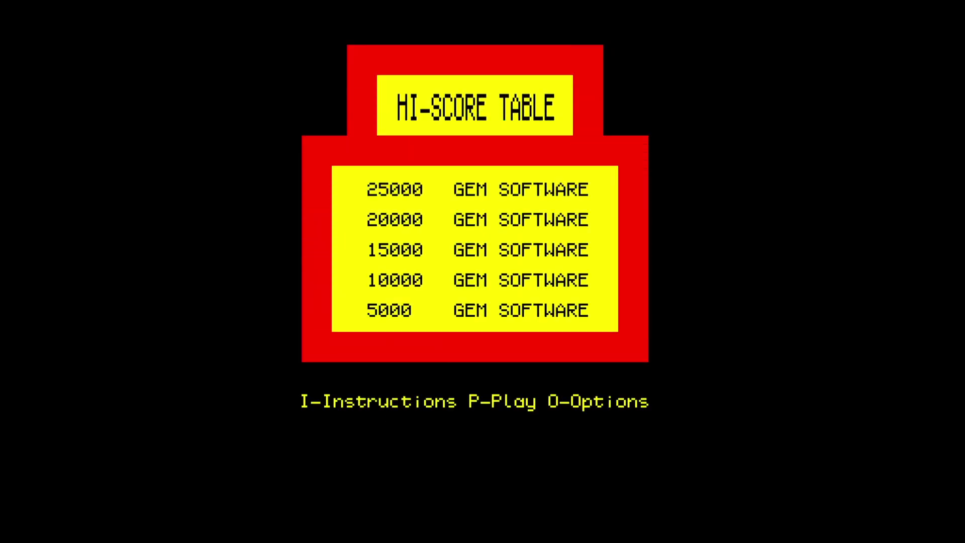
text(p)
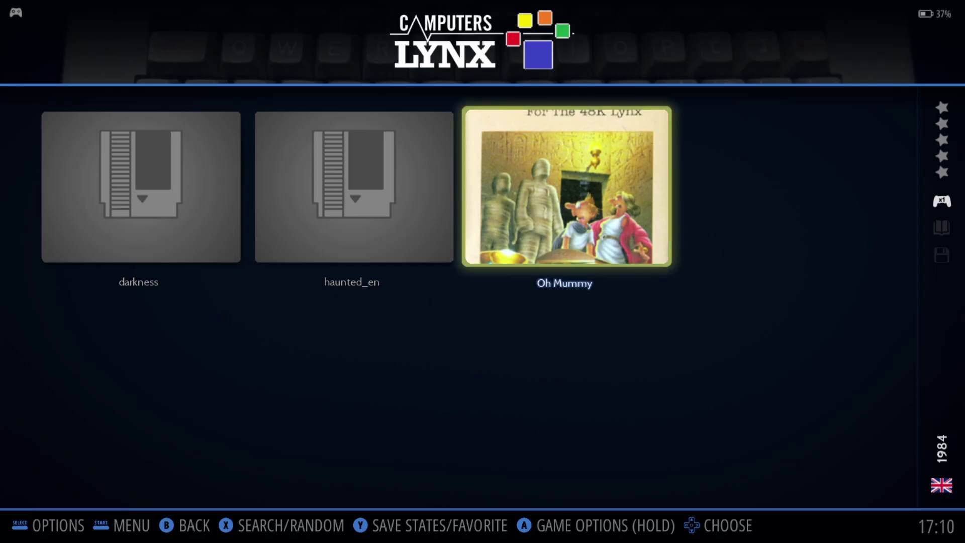
Dismiss View Options and choose Create Padtokey Profile in Oh Mummy's game options.
key(BackSpace)
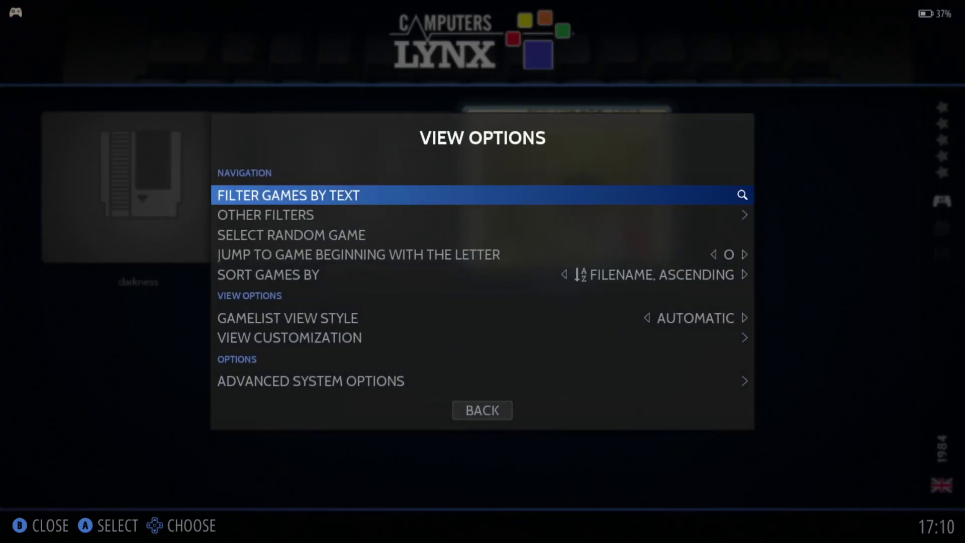
key(BackSpace)
key(Return)
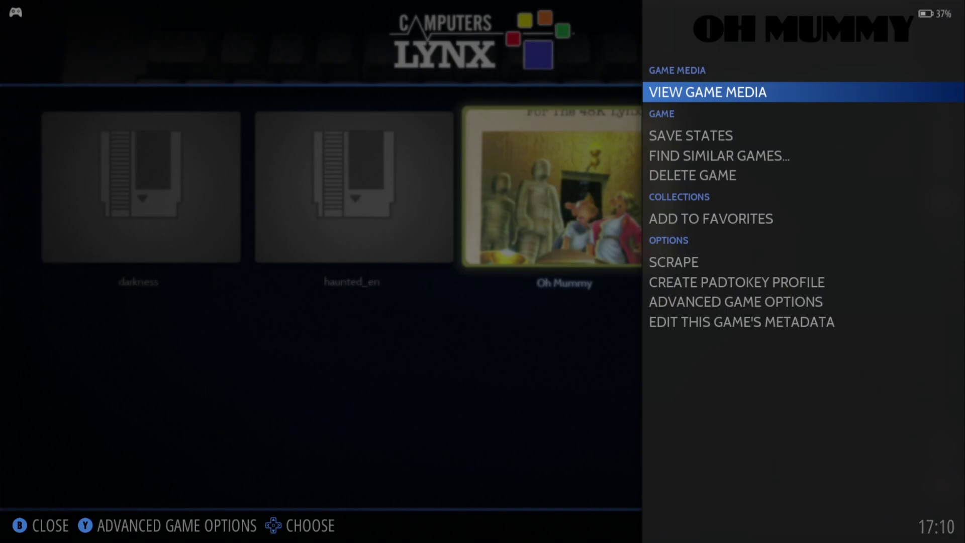
key(Up)
key(Up)
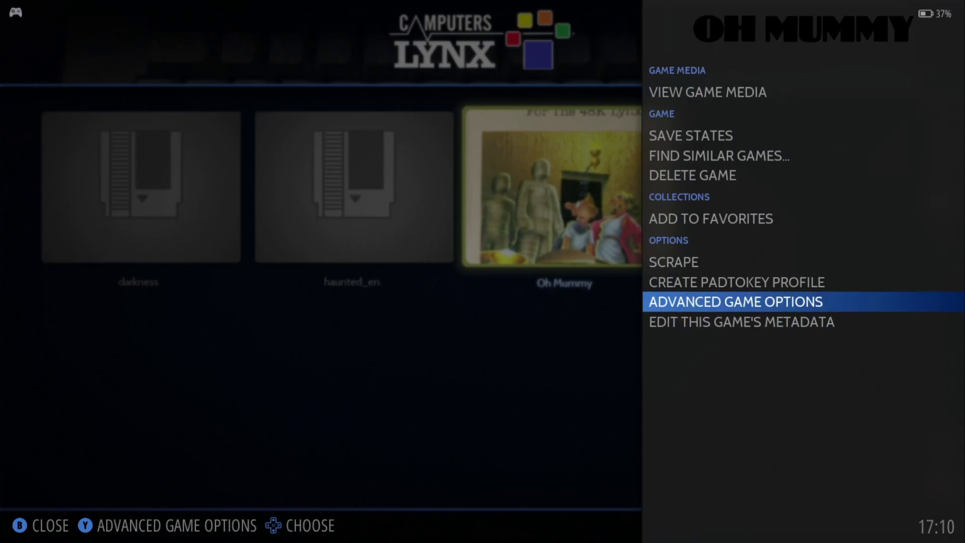
key(Up)
key(Return)
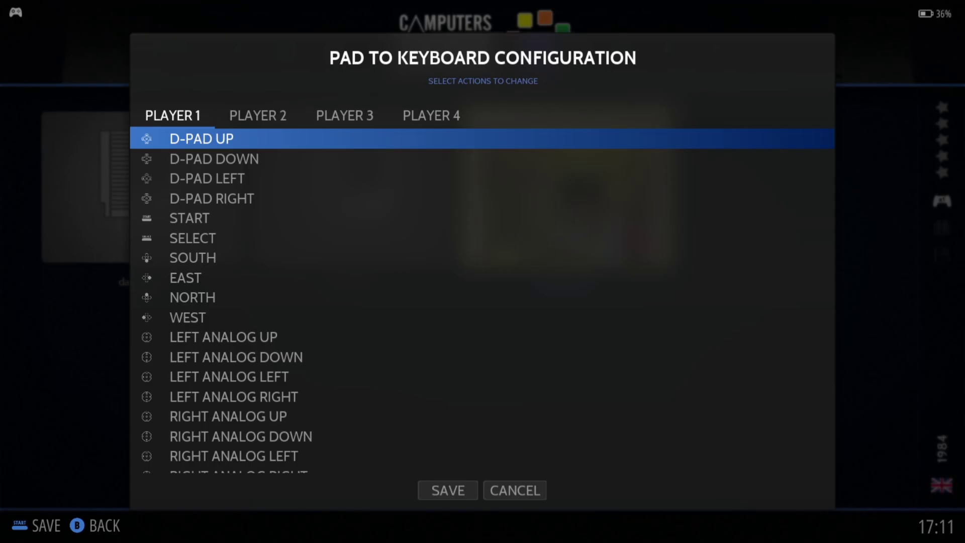
Run Oh Mummy with K for keyboard to see keys A, Z, . and /, then return to its options.
key(Escape)
key(Return)
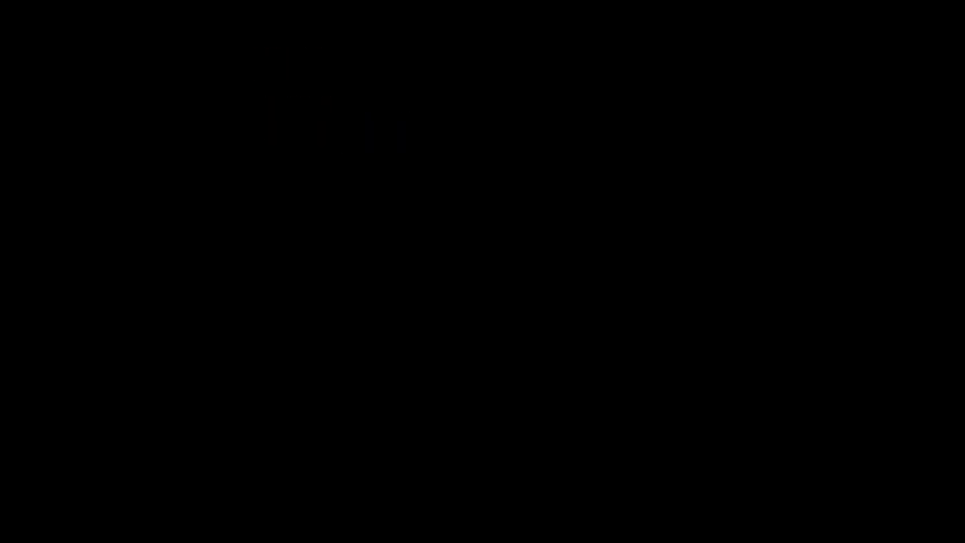
key(k)
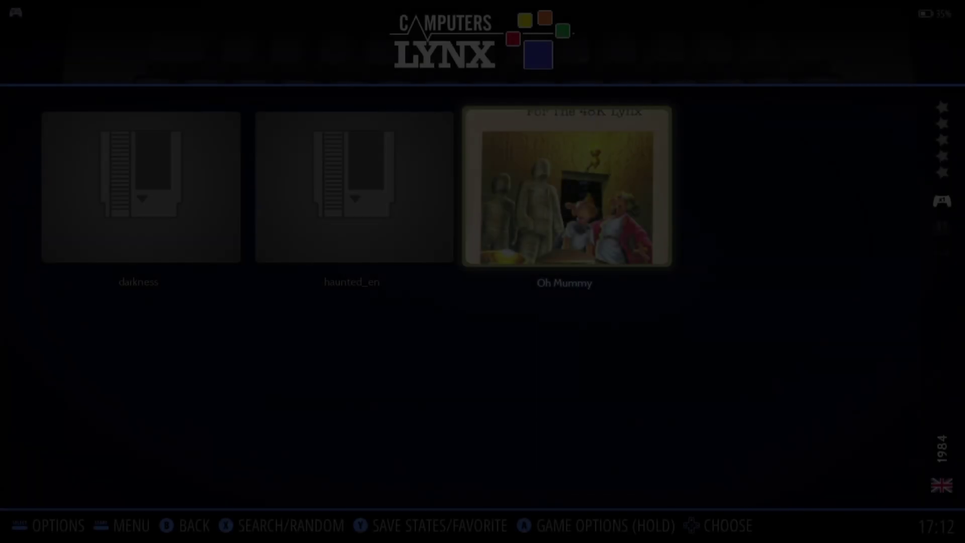
key(BackSpace)
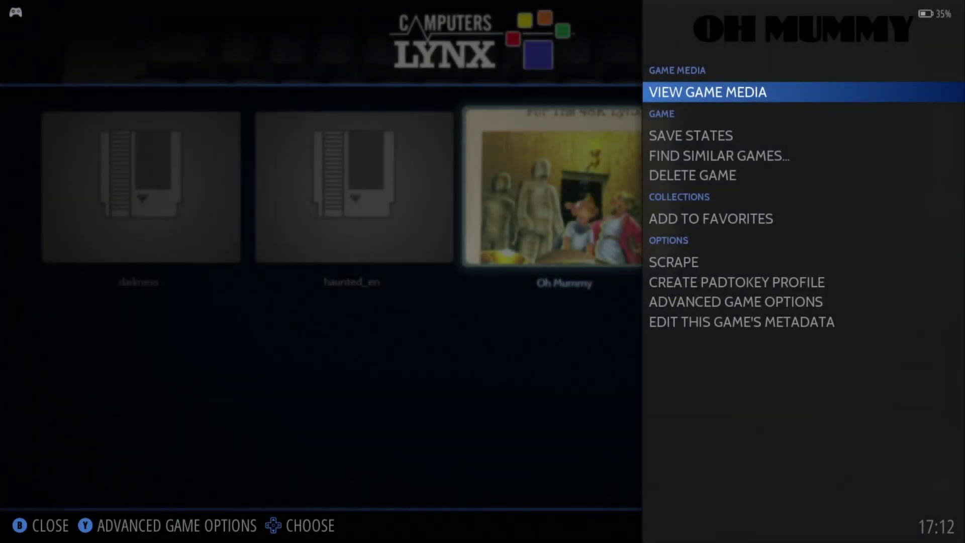
Open the pad-to-keyboard configuration and map D-pad up to A.
key(Up)
key(Up)
key(Up)
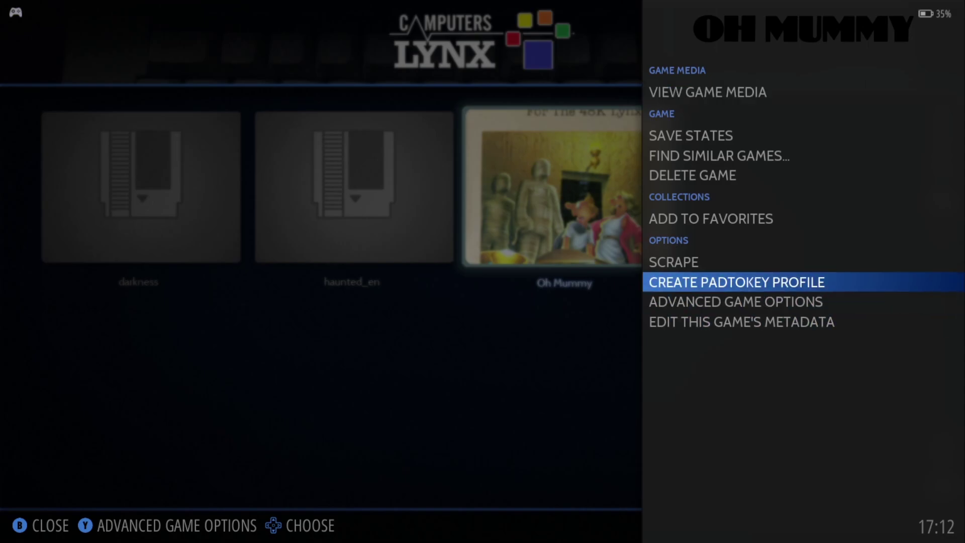
key(Return)
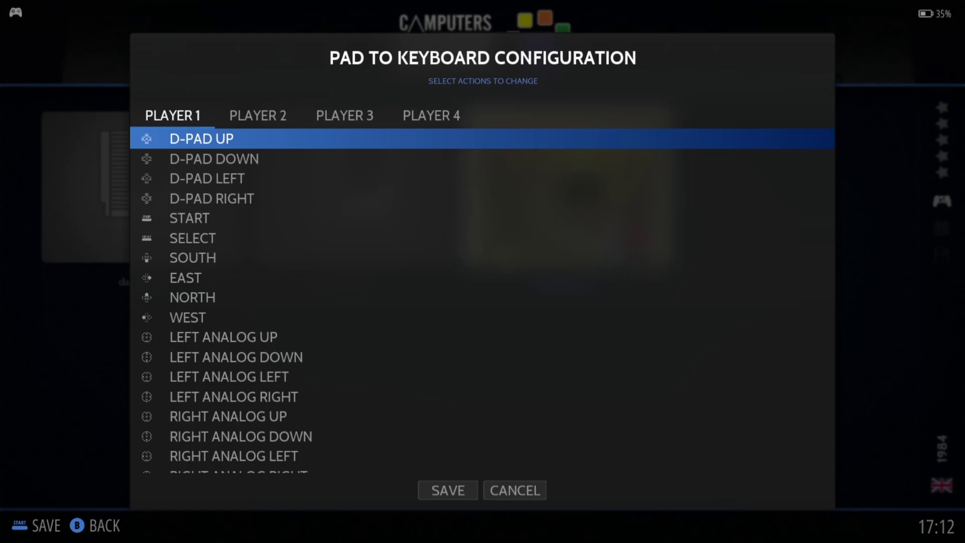
key(Return)
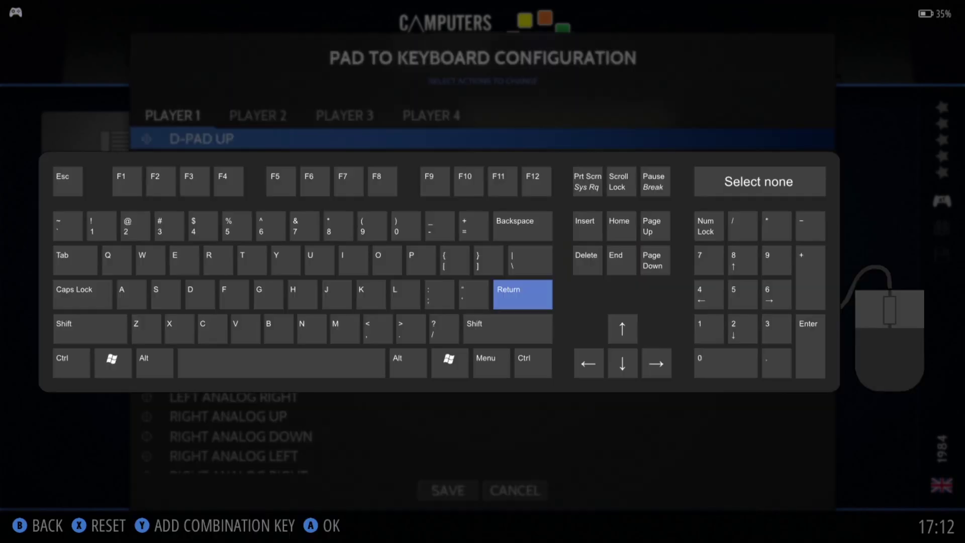
key(Left)
key(Left)
key(Left)
key(Left)
key(Left)
key(Left)
key(Left)
key(Left)
key(Left)
key(Left)
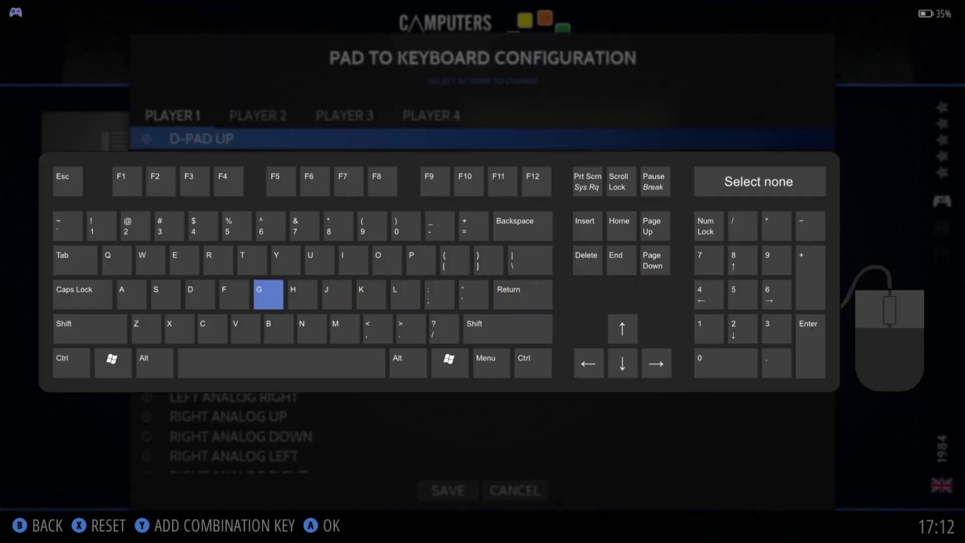
key(Left)
key(Return)
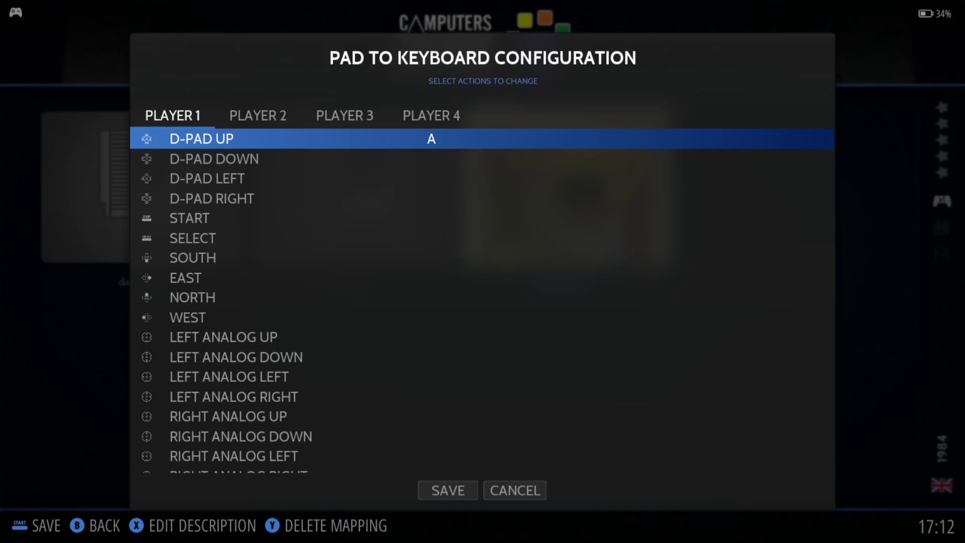
Map D-pad down to Z and D-pad left to MINUS.
key(Down)
key(Return)
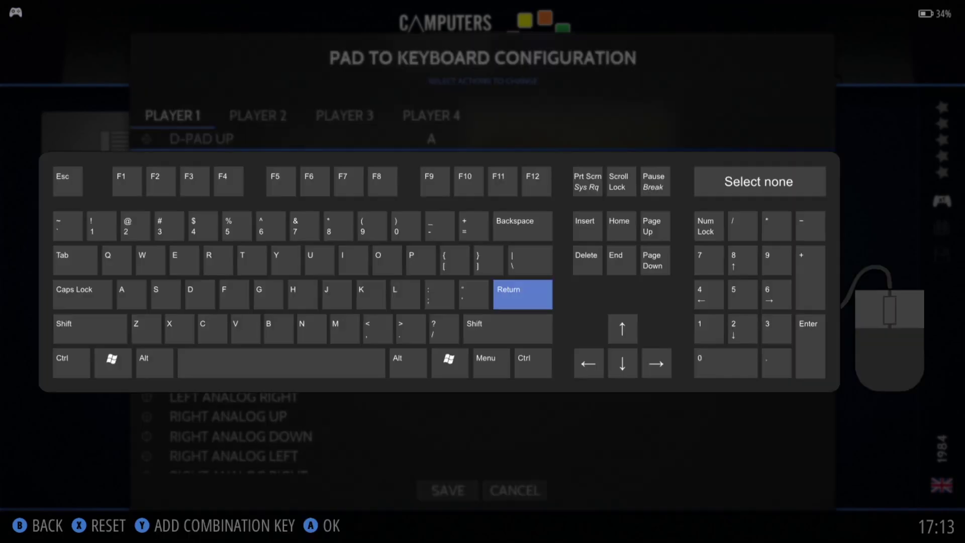
key(Down)
key(Left)
key(Left)
key(Left)
key(Left)
key(Left)
key(Left)
key(Left)
key(Left)
key(Left)
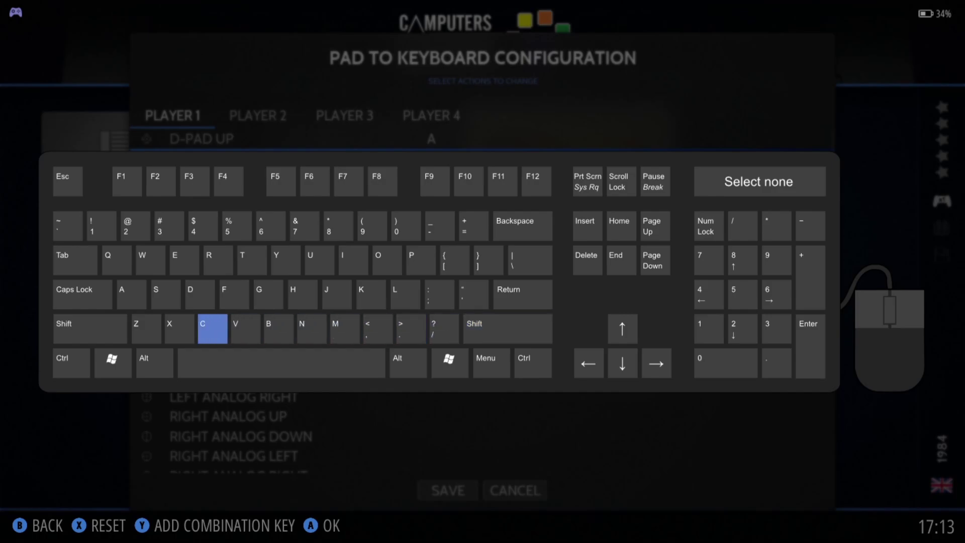
key(Return)
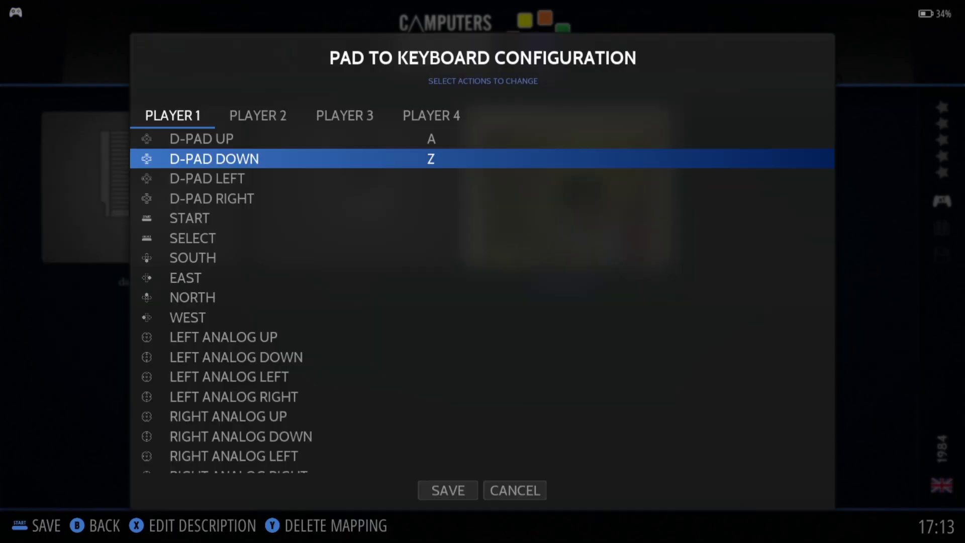
key(Return)
key(Up)
key(Up)
key(Left)
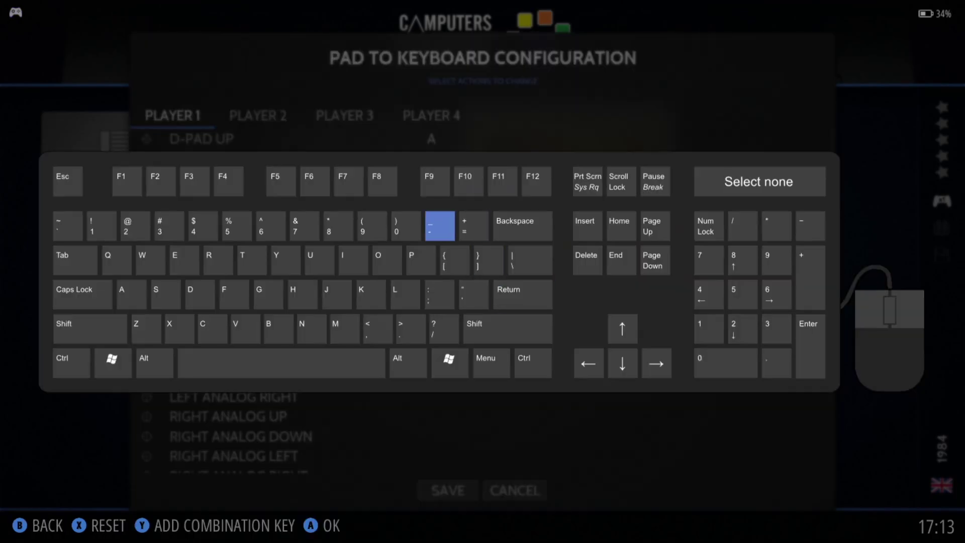
key(Return)
Assign a key to D-pad right and save Oh Mummy's padtokey profile.
key(Down)
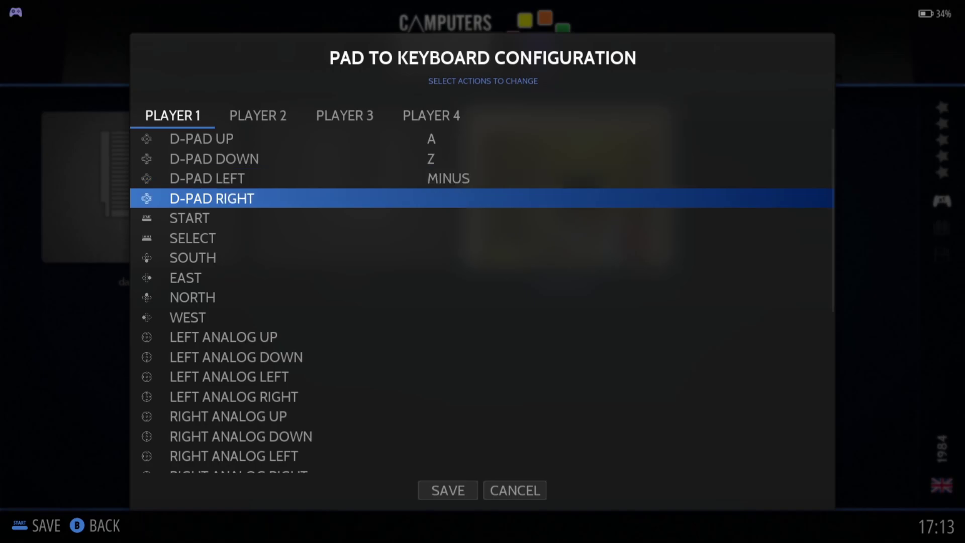
key(Return)
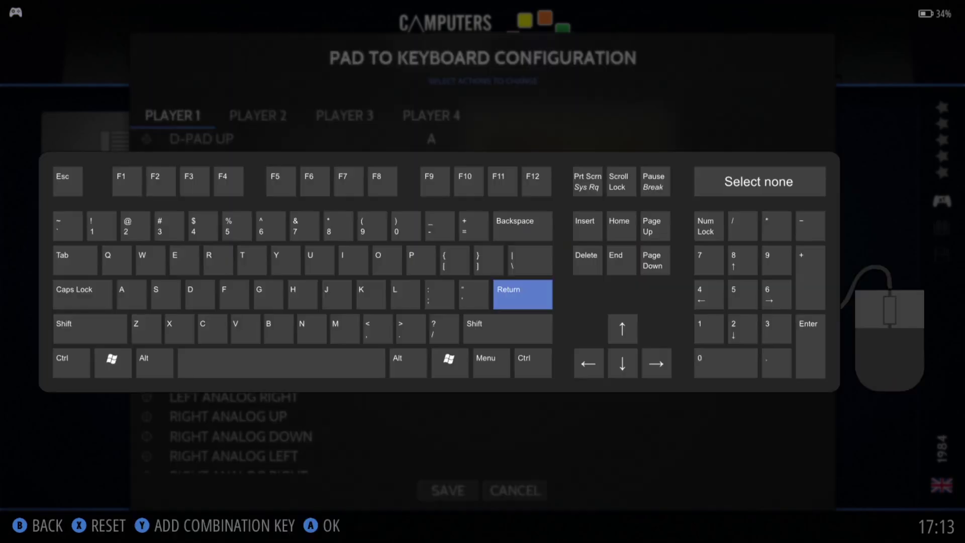
key(Left)
key(Left)
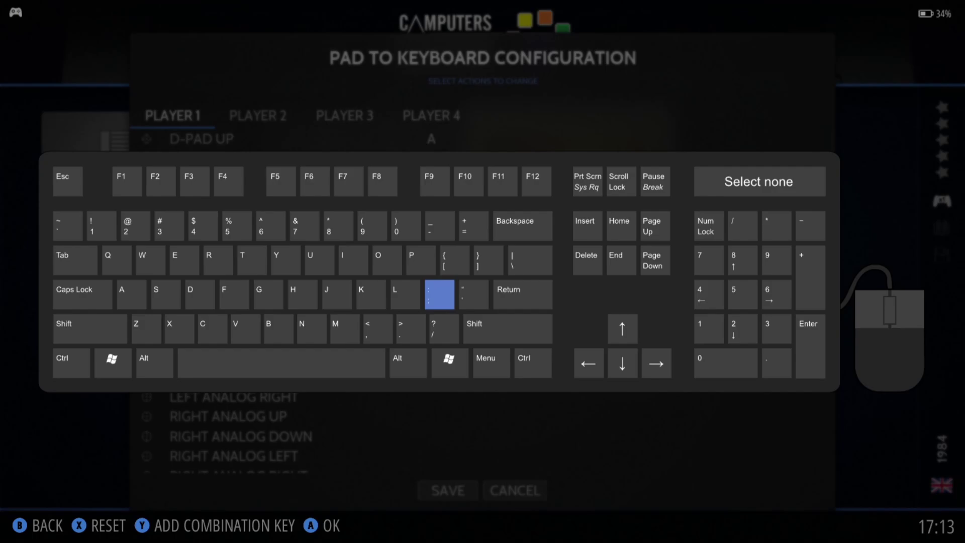
key(Escape)
key(Up)
key(Up)
key(Up)
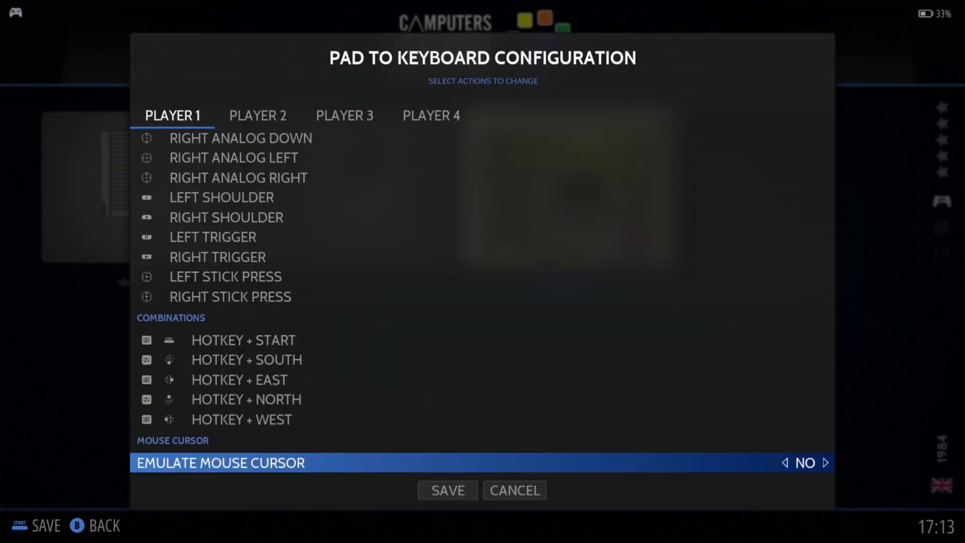
key(Down)
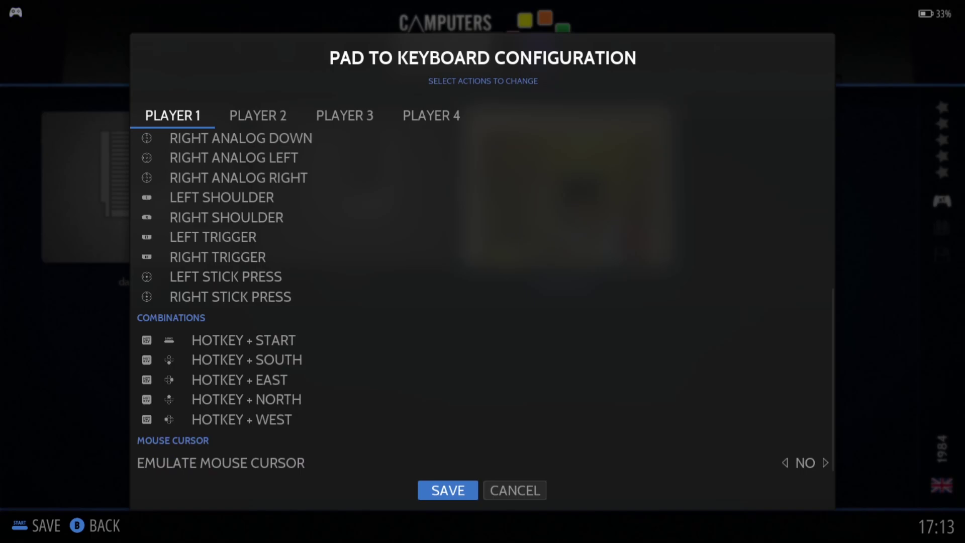
key(Return)
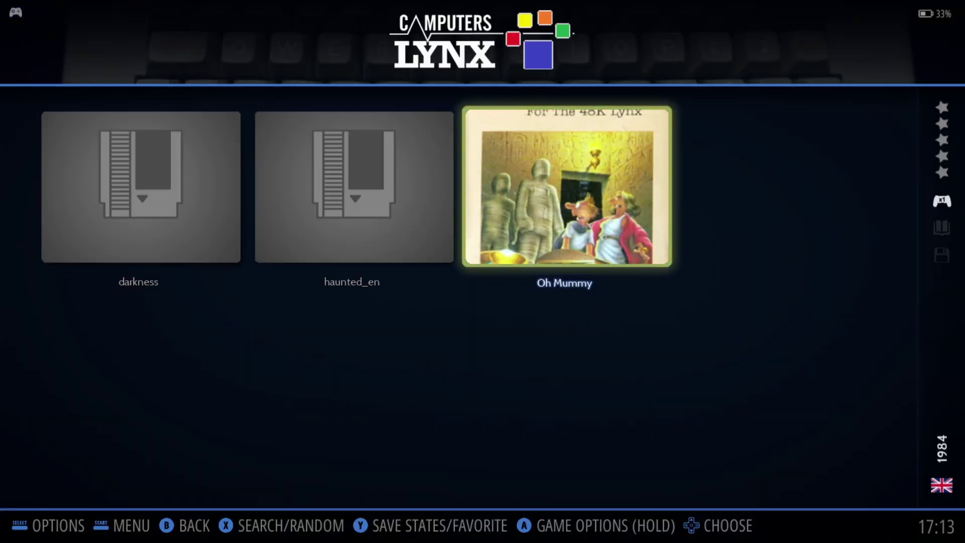